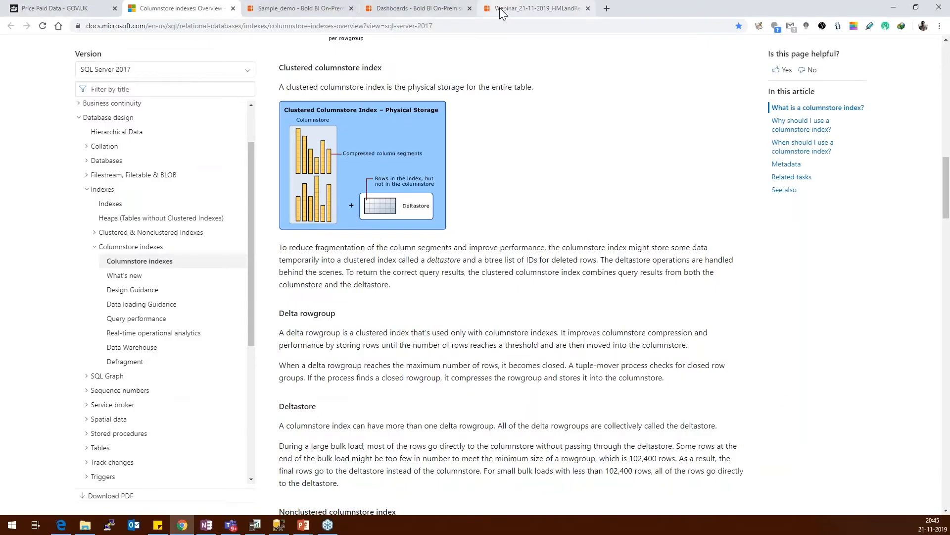
In the Webinar_21-11-2019_HMLandRegistry dashboard designer, start a new Microsoft SQL data source and name it demosqlraj.
click(529, 9)
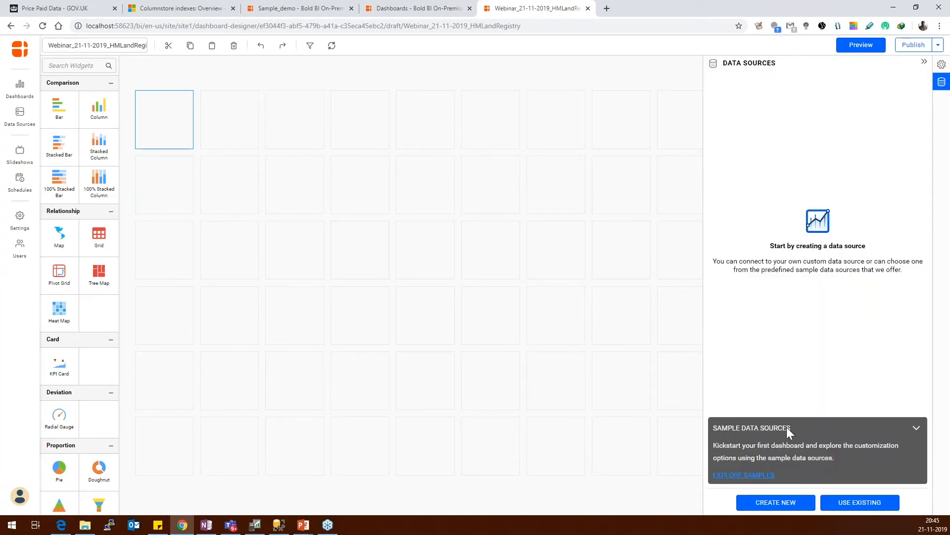
click(787, 503)
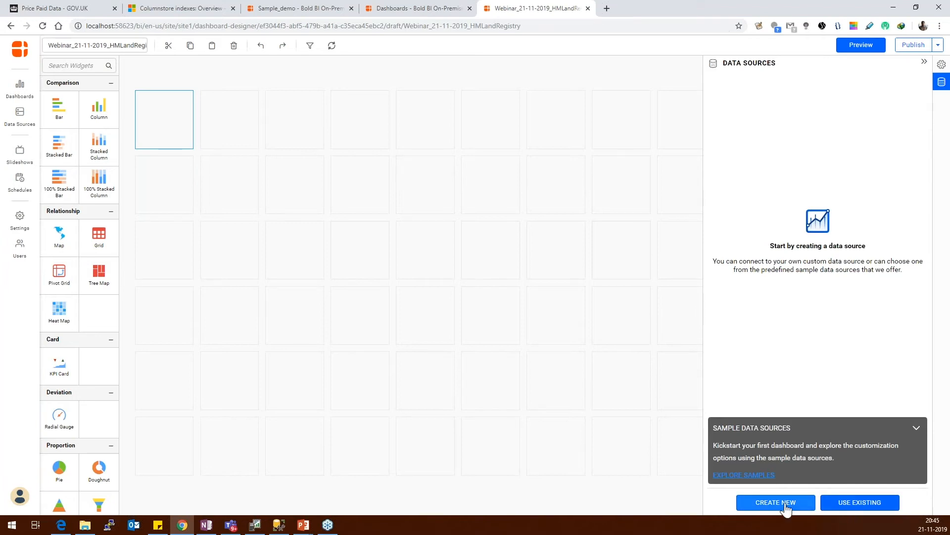
click(849, 87)
text(sql)
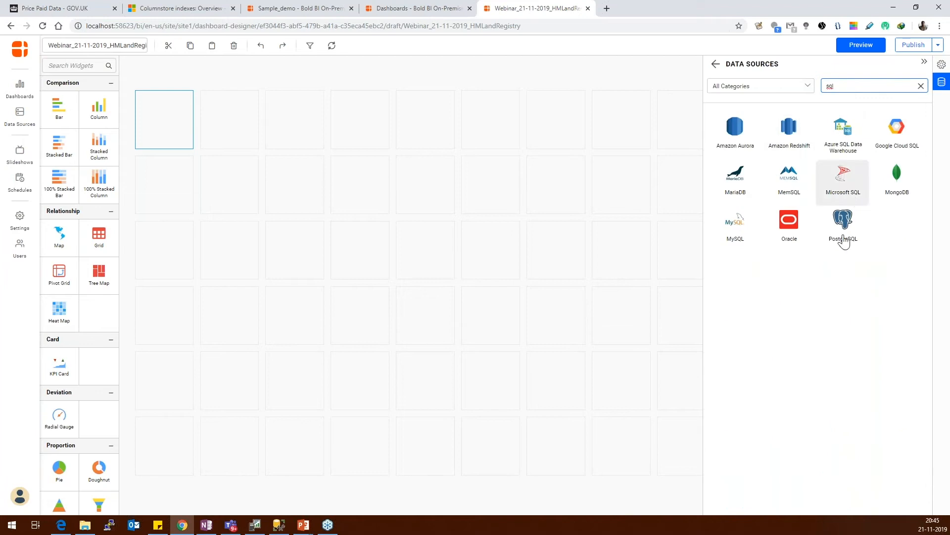
click(808, 167)
click(730, 114)
text(demosqlraj)
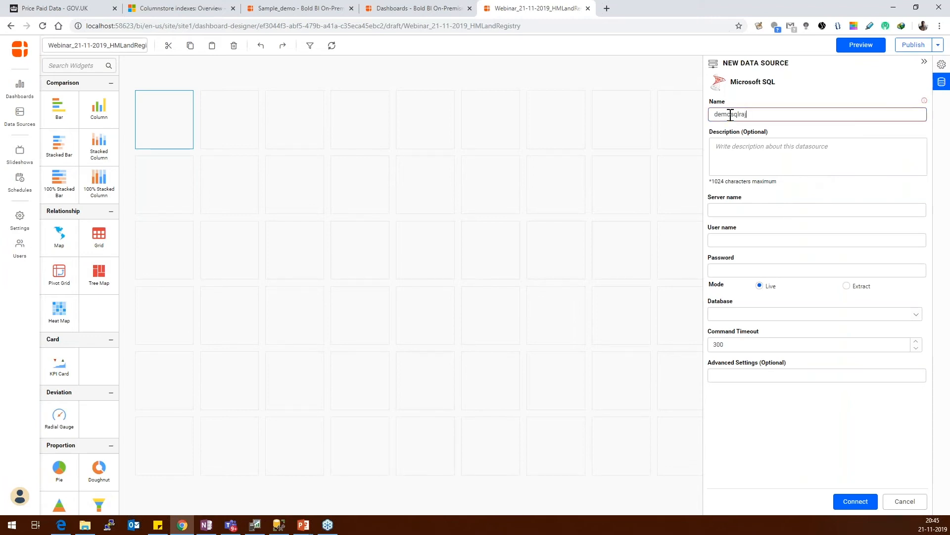
Fill in the connection's server name synclapn-12152, user name sa and the account password.
click(740, 208)
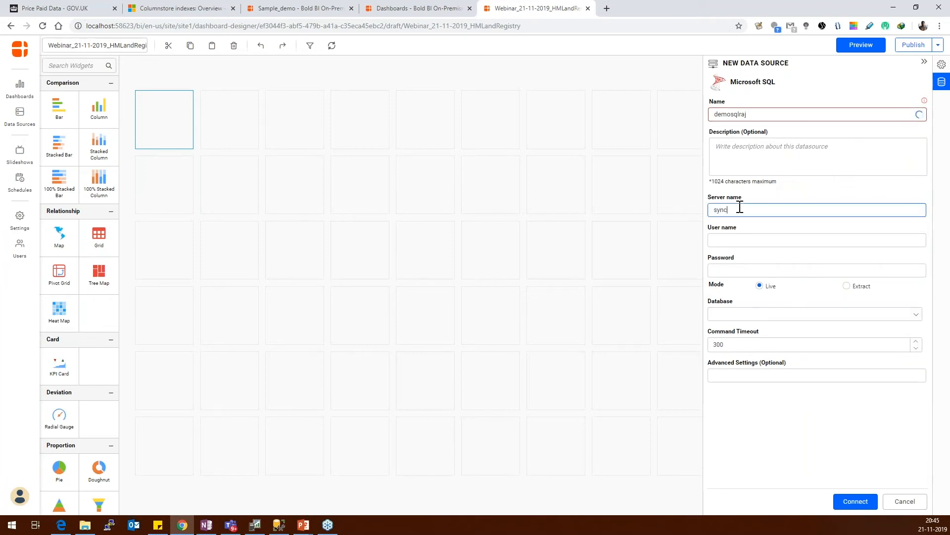
text(syncp)
key(BackSpace)
key(Tab)
text(sa)
click(748, 268)
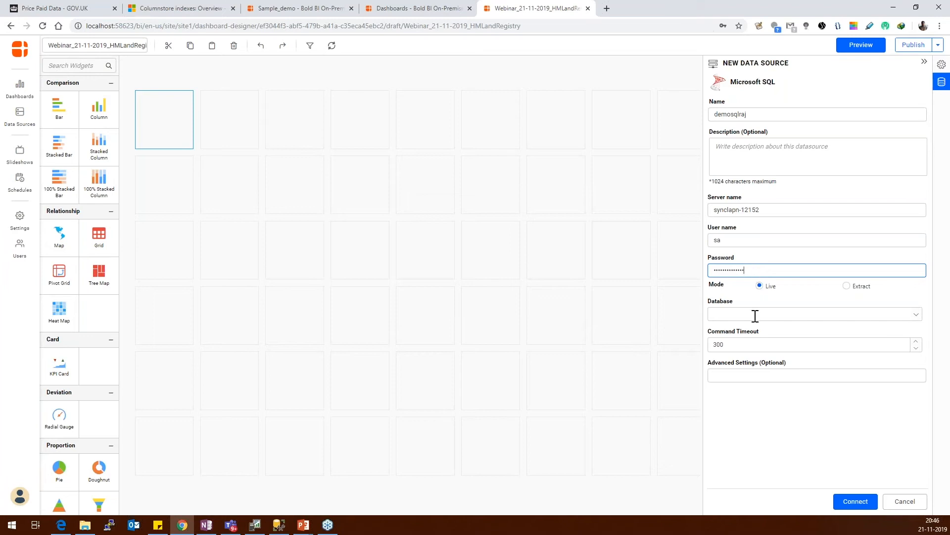
Choose the TestDataBase database for the data source and connect to it.
click(914, 316)
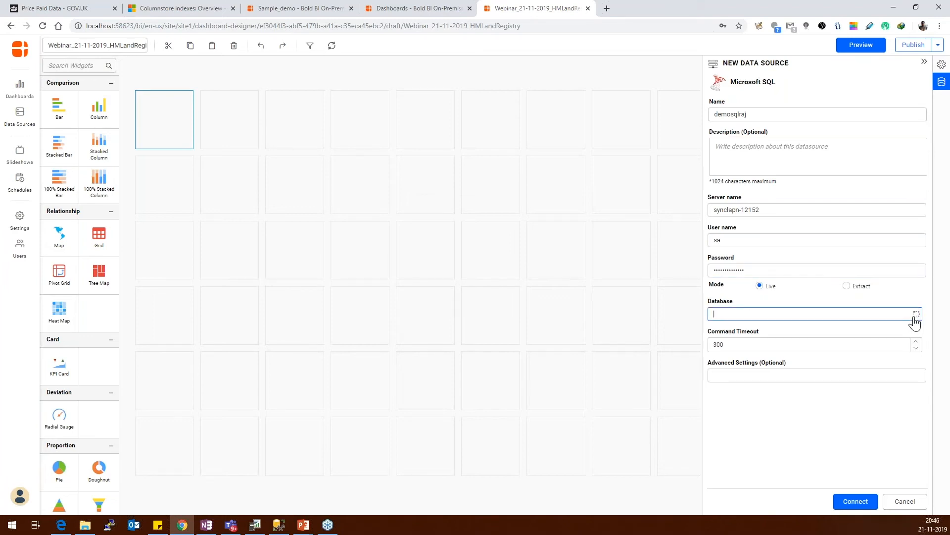
scroll(767, 372, down, 3)
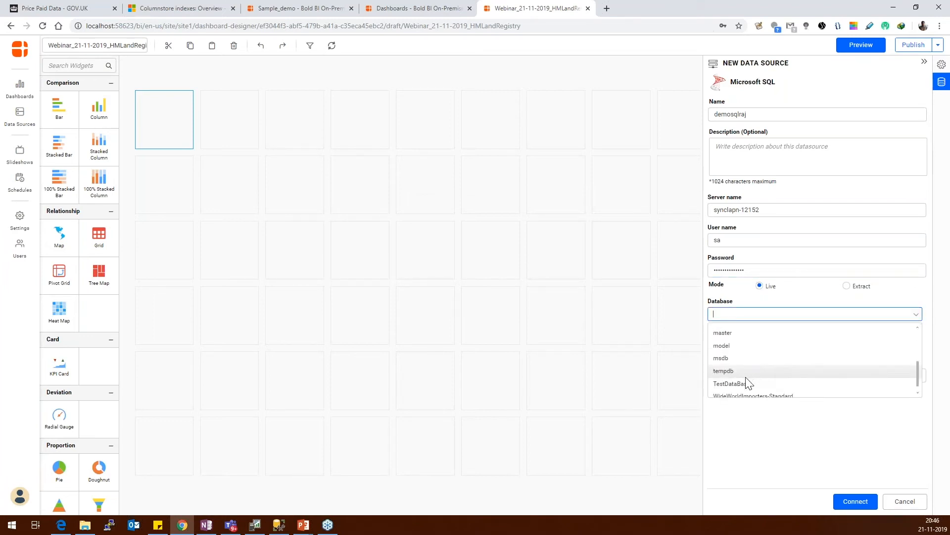
click(744, 382)
click(856, 501)
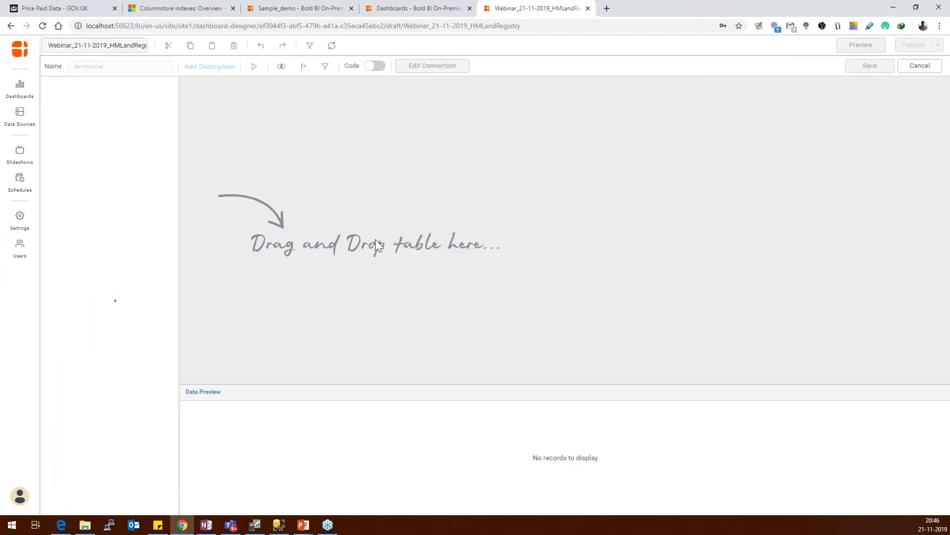
Place the HMLandRegistryPricePaidData_Demo table from the dbo schema on the query canvas and save the data source.
click(48, 87)
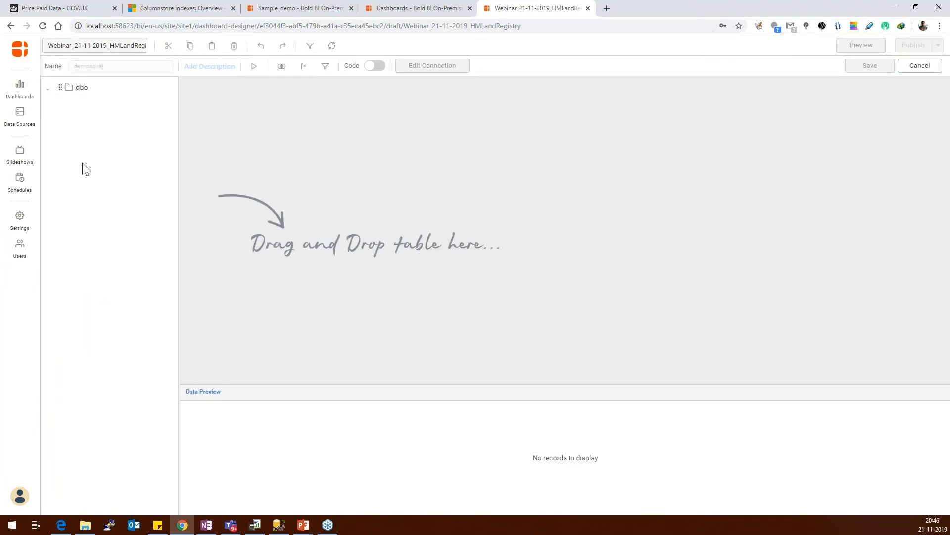
click(54, 104)
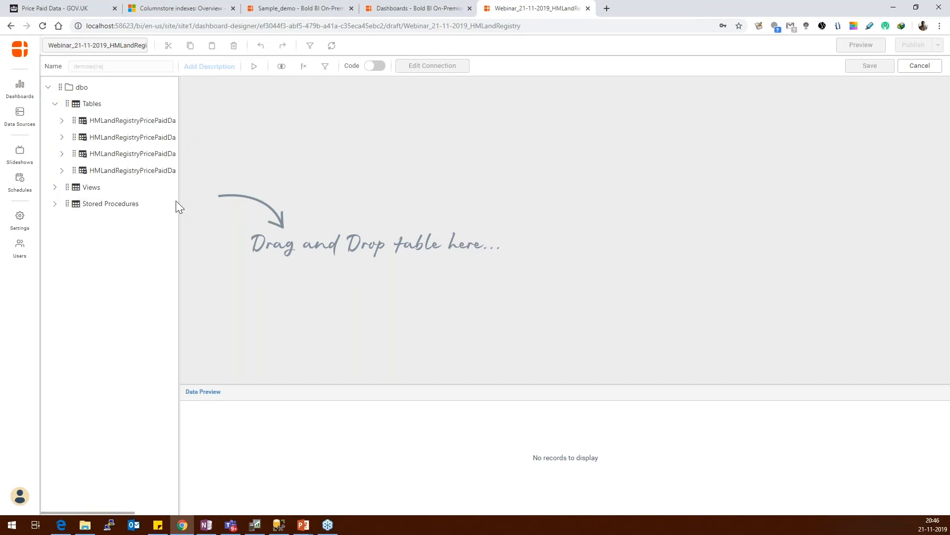
drag(180, 202, 238, 210)
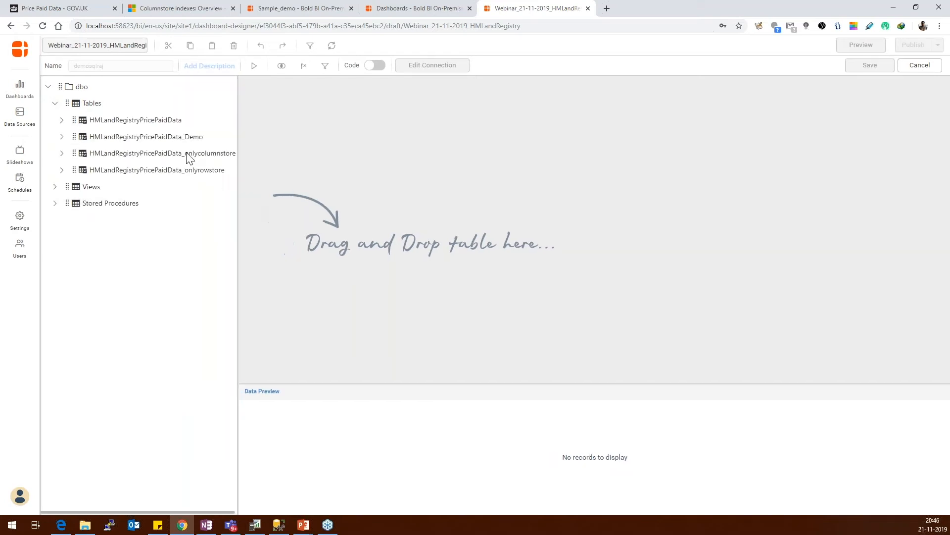
drag(162, 140, 510, 186)
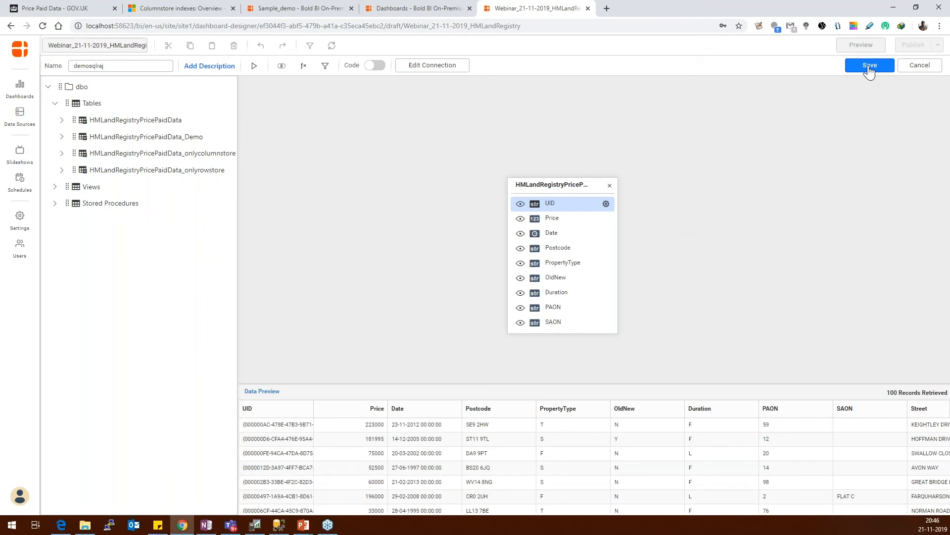
click(870, 66)
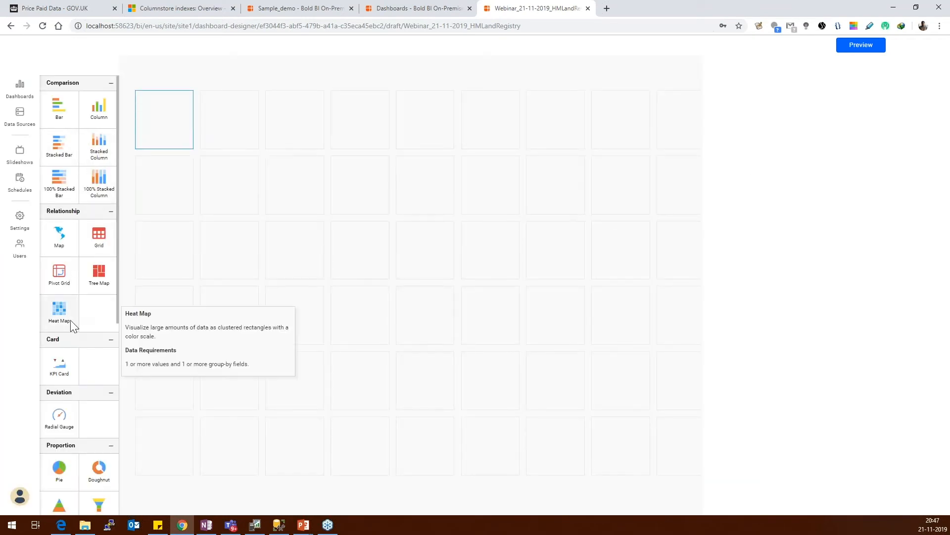
Add a Combo Box filter in the first cell of the dashboard grid and widen it to three cells.
scroll(79, 336, down, 3)
scroll(90, 357, down, 1)
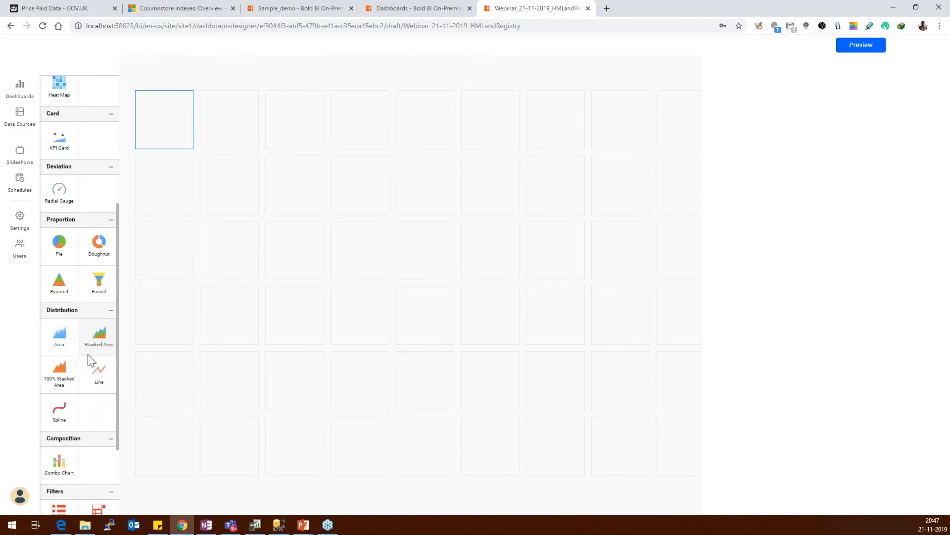
scroll(88, 355, down, 2)
drag(97, 399, 160, 113)
drag(210, 136, 325, 132)
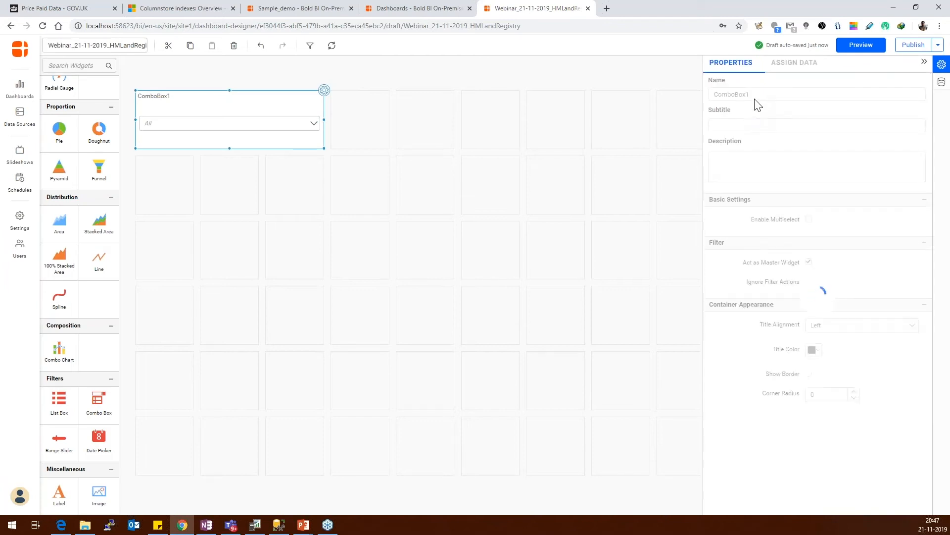
Rename the combo box County and assign the County dimension as its column.
drag(756, 95, 702, 94)
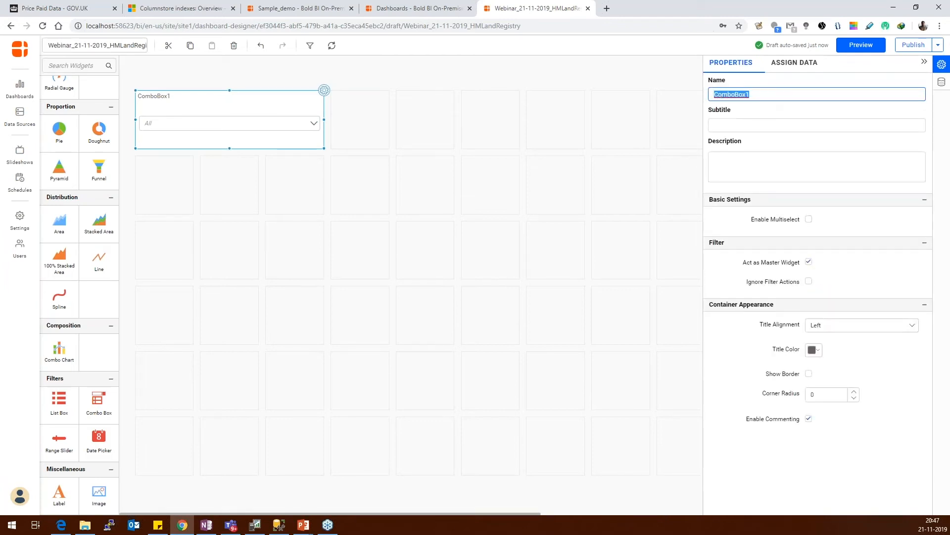
text(County)
click(790, 63)
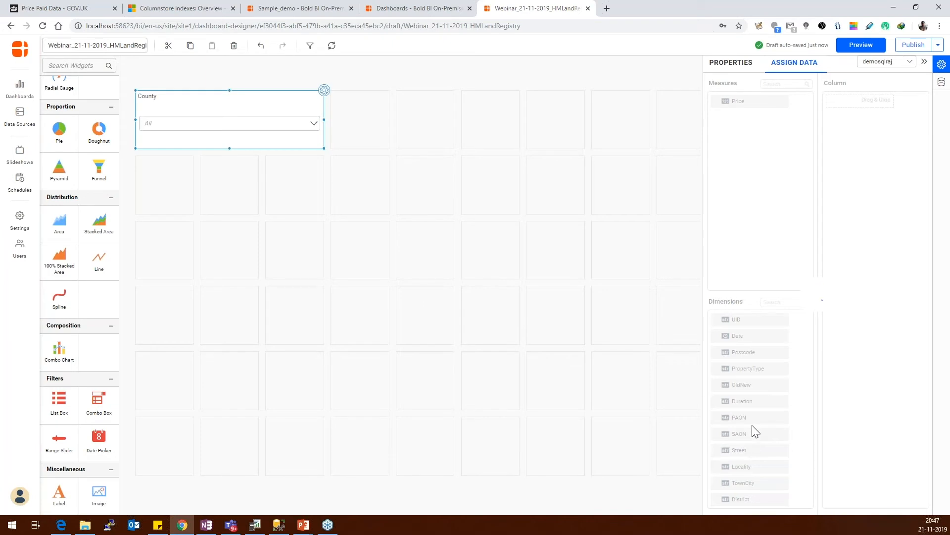
scroll(748, 486, down, 2)
drag(738, 464, 836, 125)
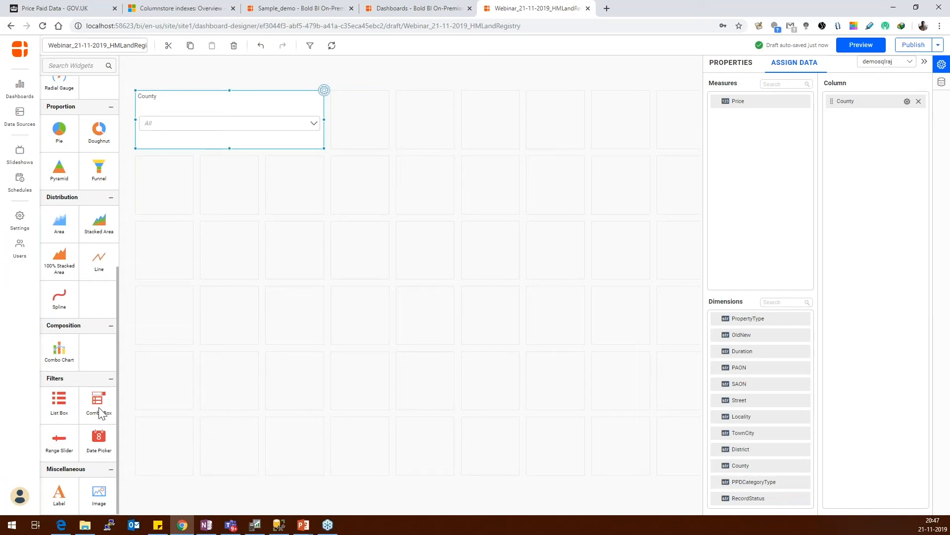
Add a second Combo Box directly below the County filter and widen it to three cells.
drag(100, 410, 182, 180)
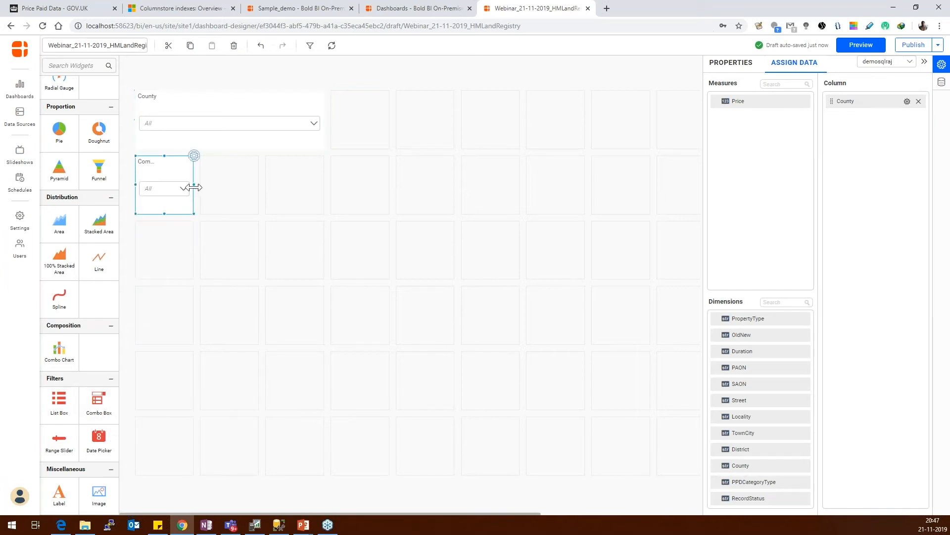
click(187, 188)
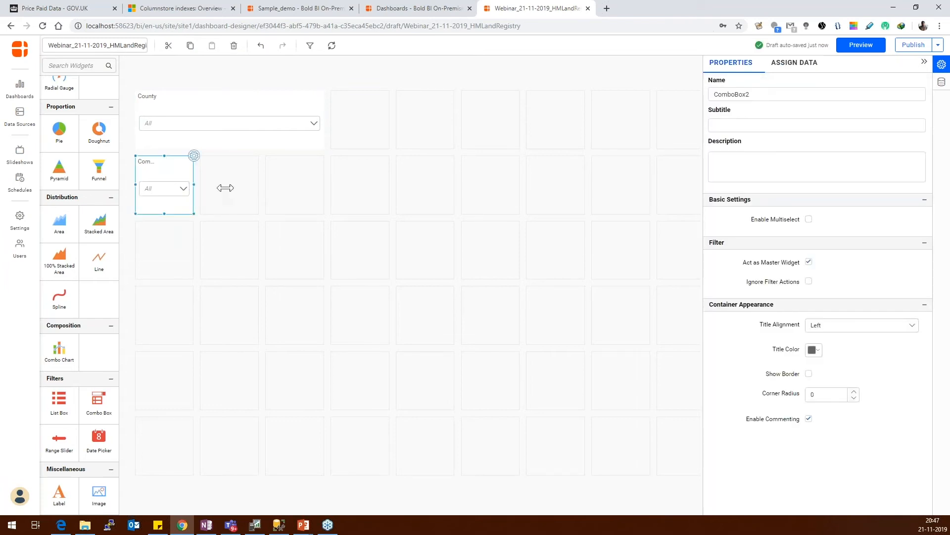
drag(225, 188, 322, 190)
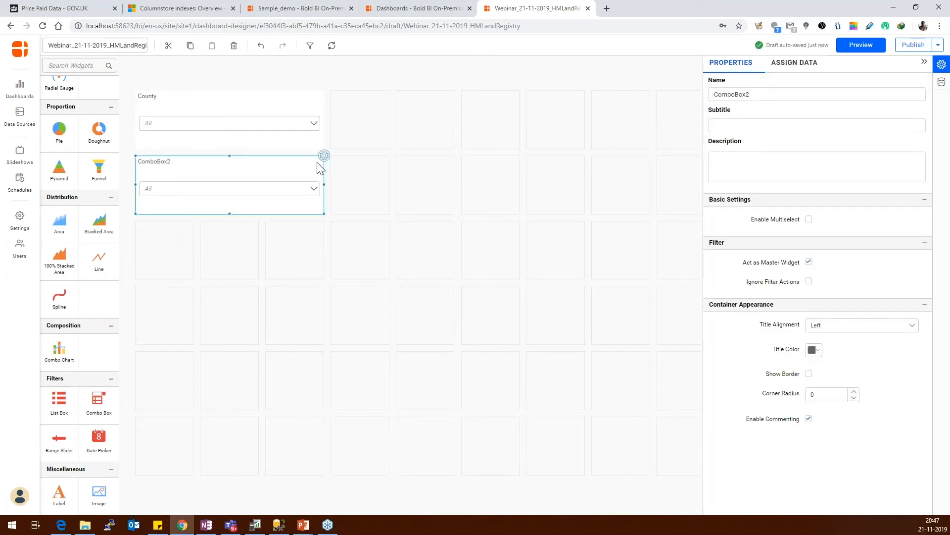
Rename the second combo box Property Type and assign the PropertyType dimension as its column.
drag(788, 94, 682, 95)
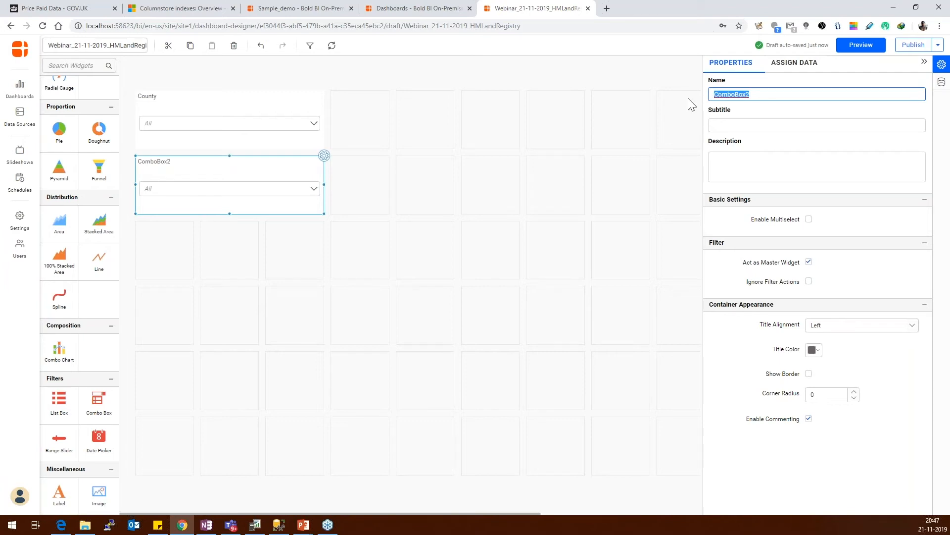
text(Property Type)
click(792, 65)
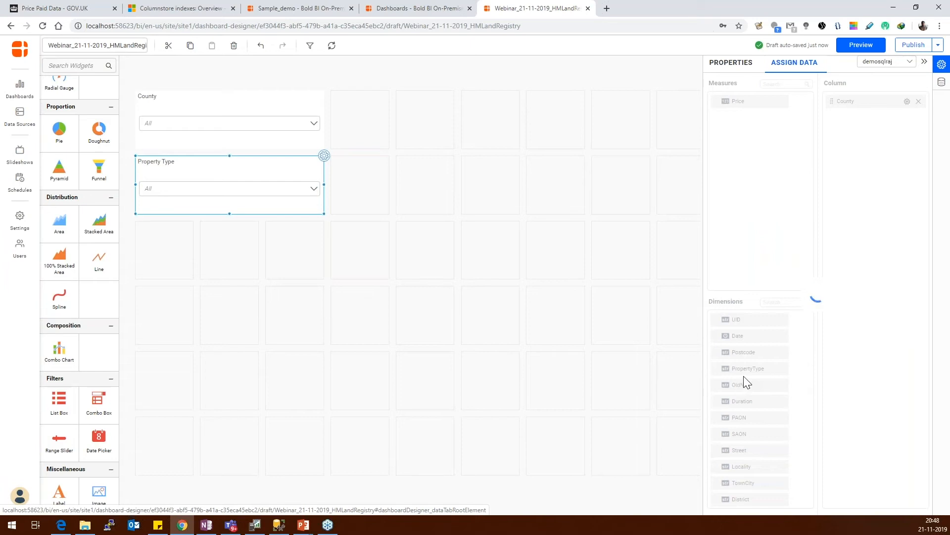
drag(735, 368, 837, 104)
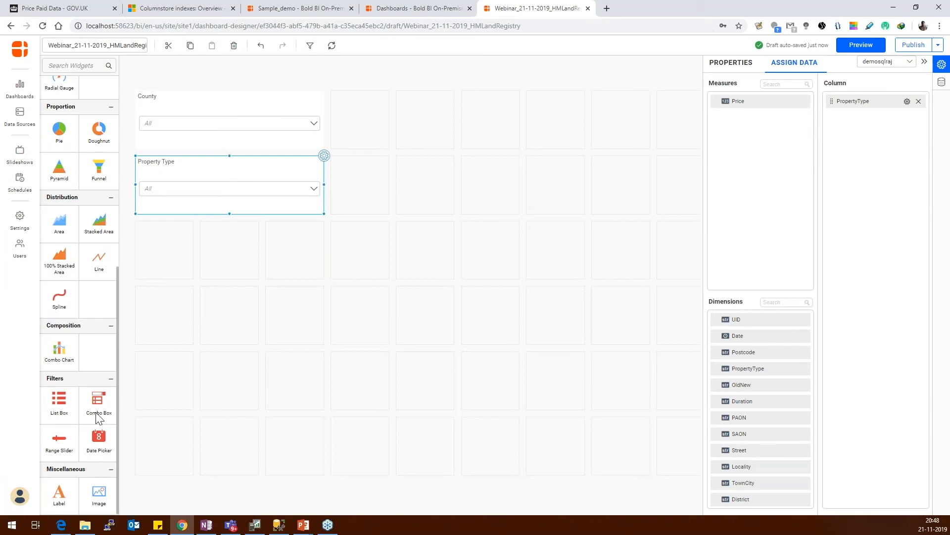
Add a three-cell-wide Combo Box below the Property Type filter, named Old / New and bound to the OldNew dimension.
drag(97, 415, 324, 252)
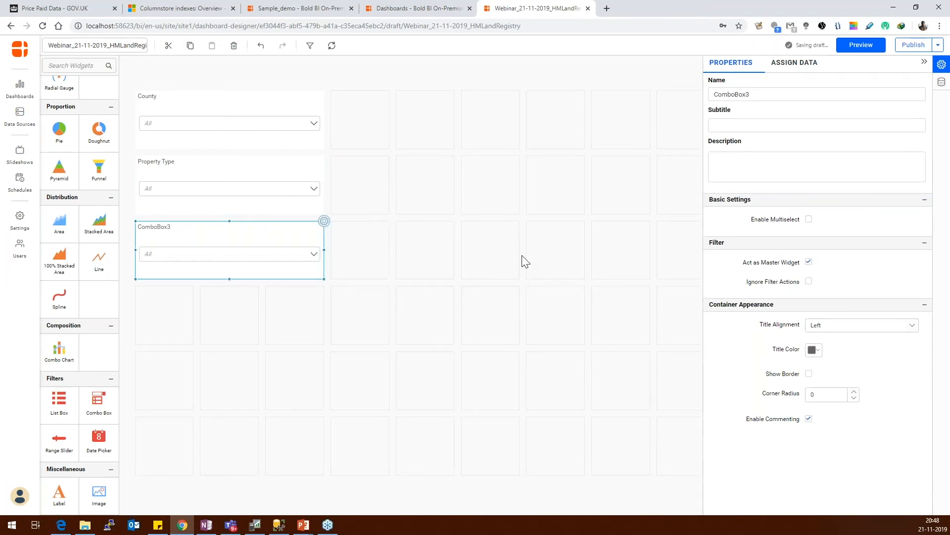
drag(753, 94, 708, 93)
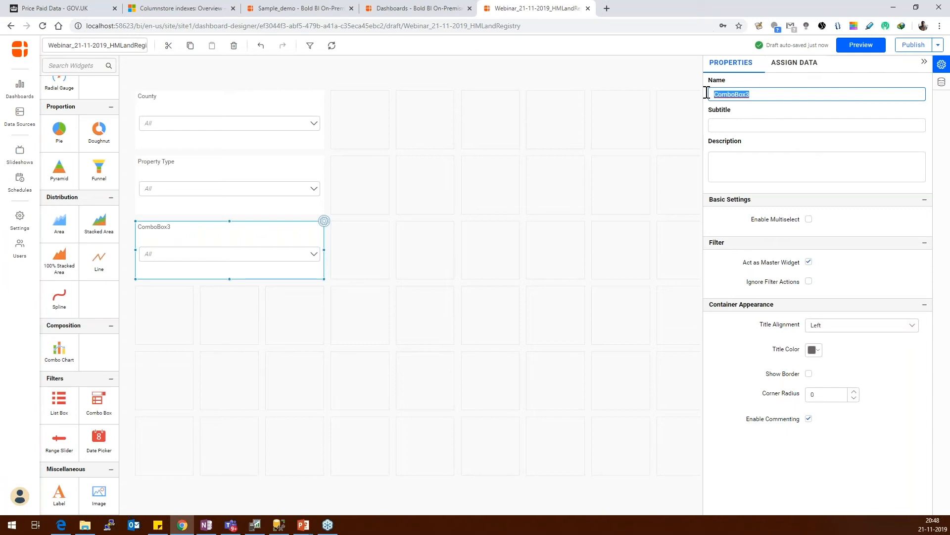
text(Old / New)
click(786, 69)
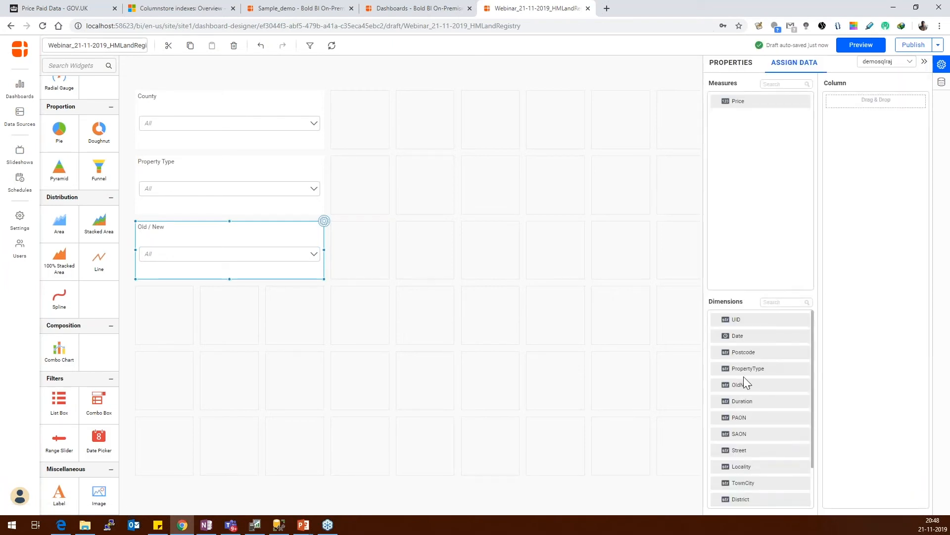
drag(733, 391, 842, 122)
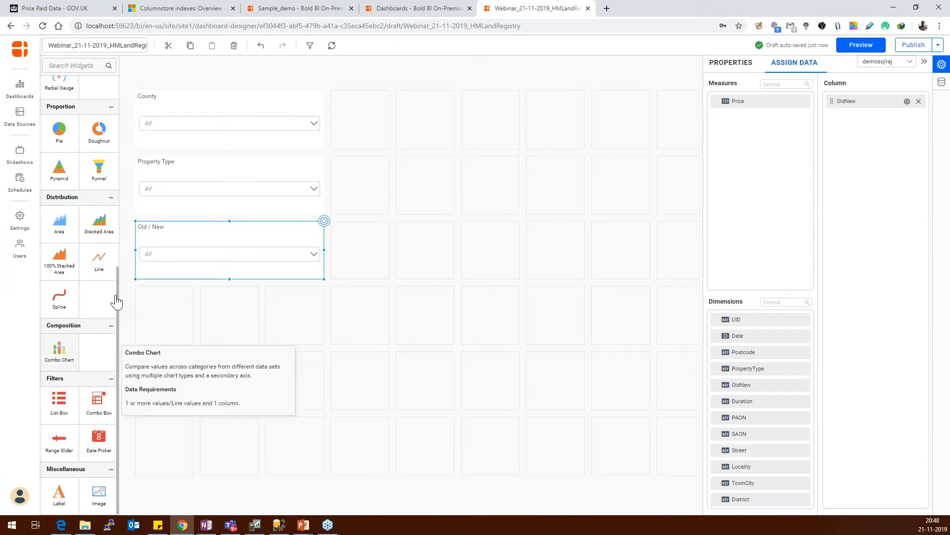
Add a Column chart beside the three filters, spanning five cells across and three cells down.
scroll(113, 297, up, 5)
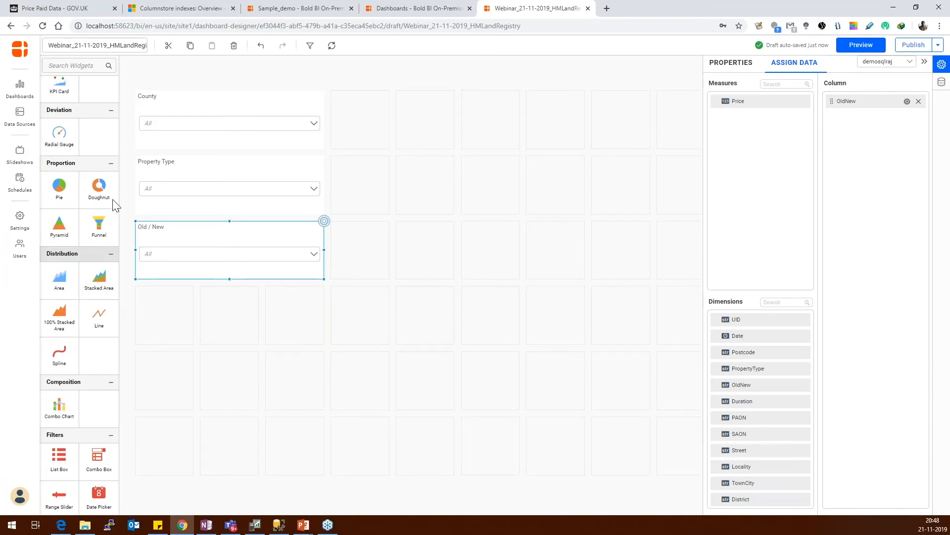
scroll(102, 202, up, 3)
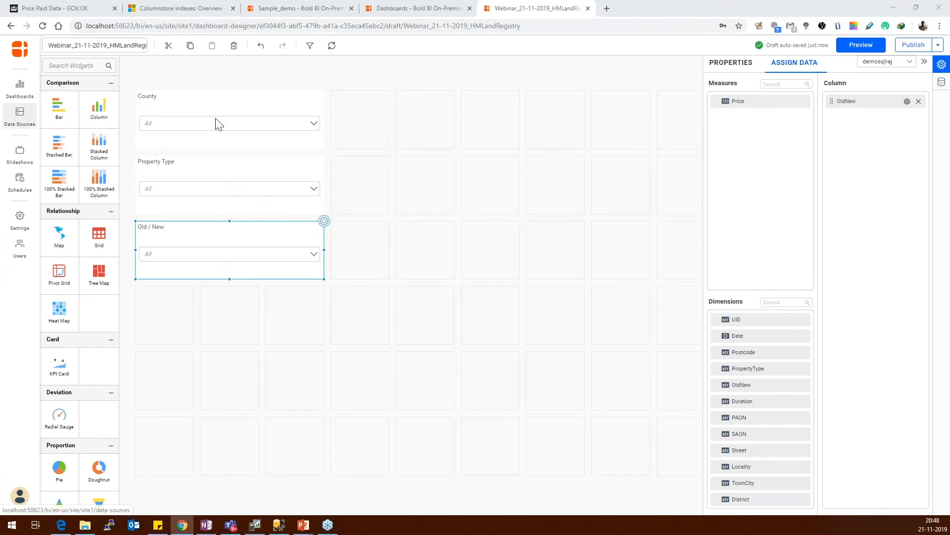
drag(99, 107, 619, 255)
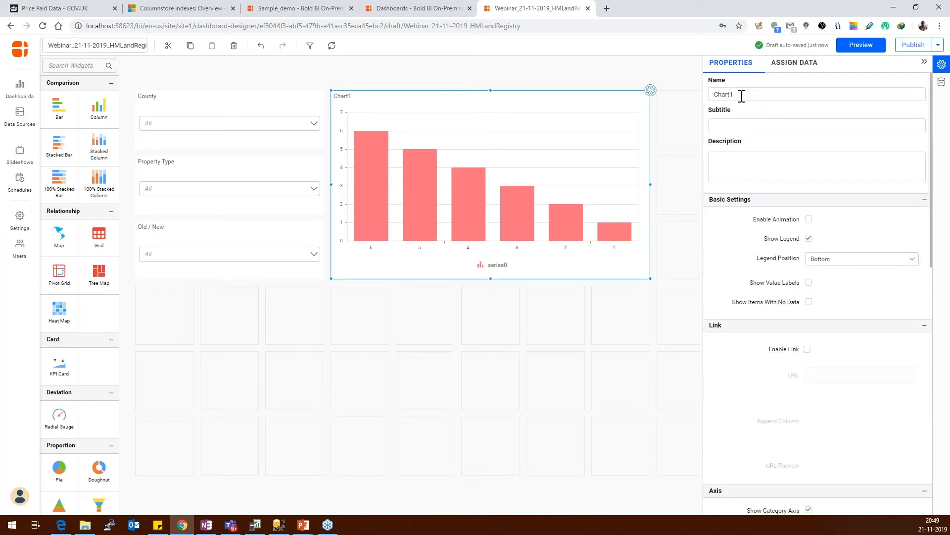
Name the column chart "Average price by property typ", turn on its value labels and open its data assignment.
text(Average price by property typ)
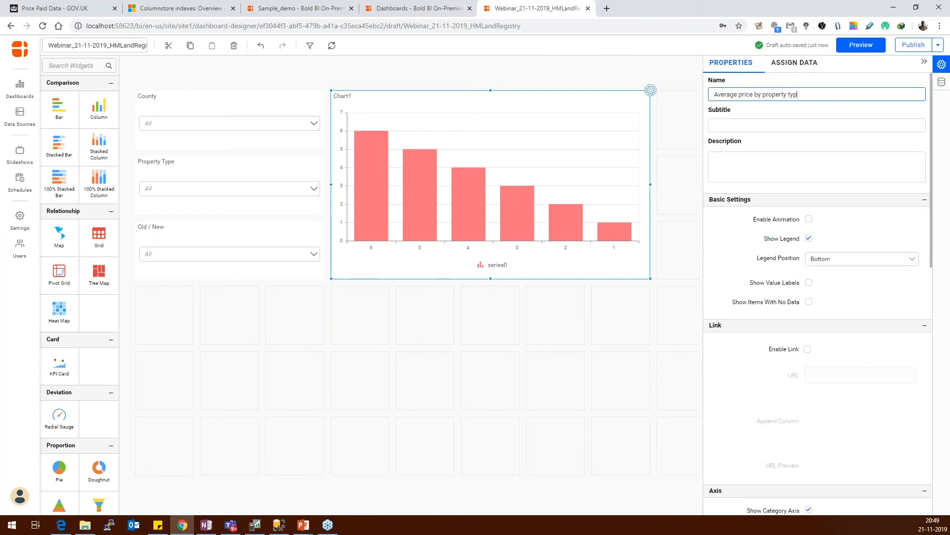
click(809, 283)
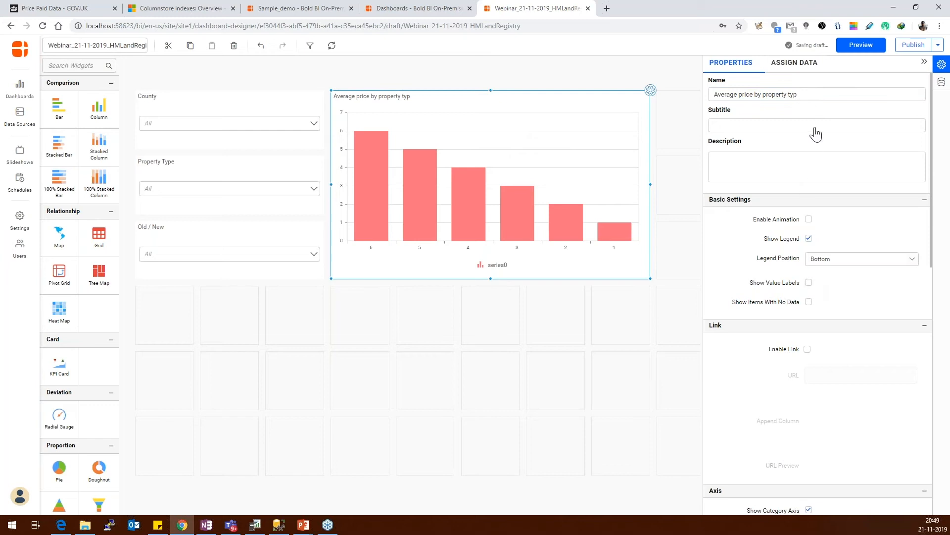
click(791, 62)
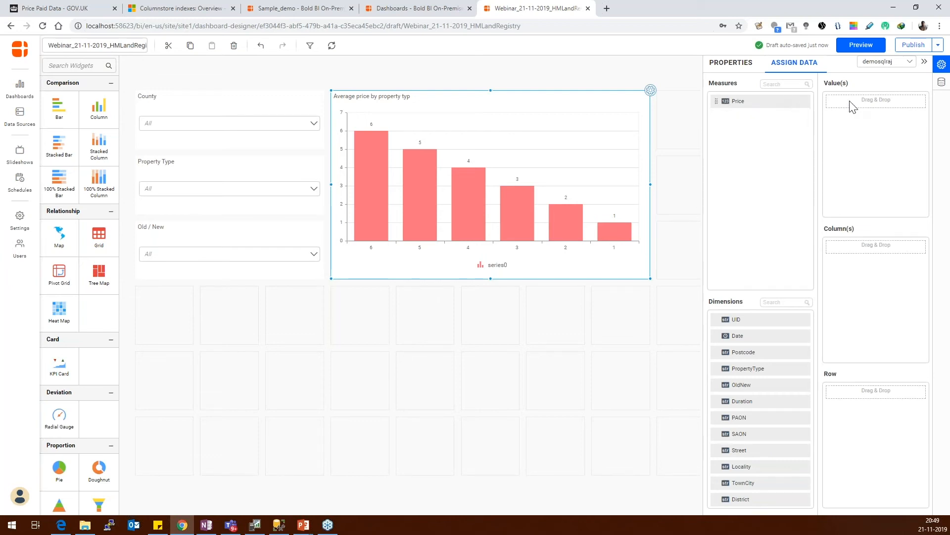
Assign Price as the column chart's value, aggregated by Avg, and PropertyType as its column.
drag(731, 106, 847, 109)
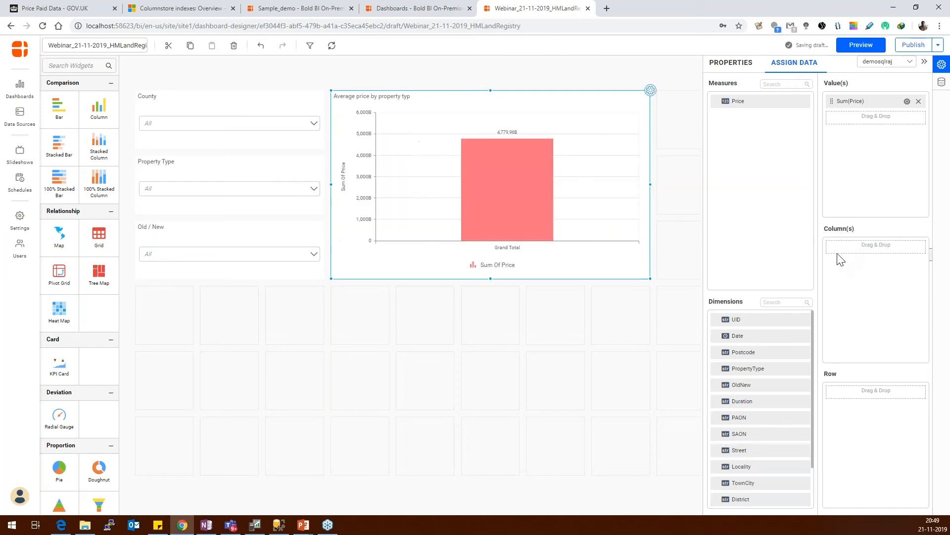
drag(738, 375, 834, 250)
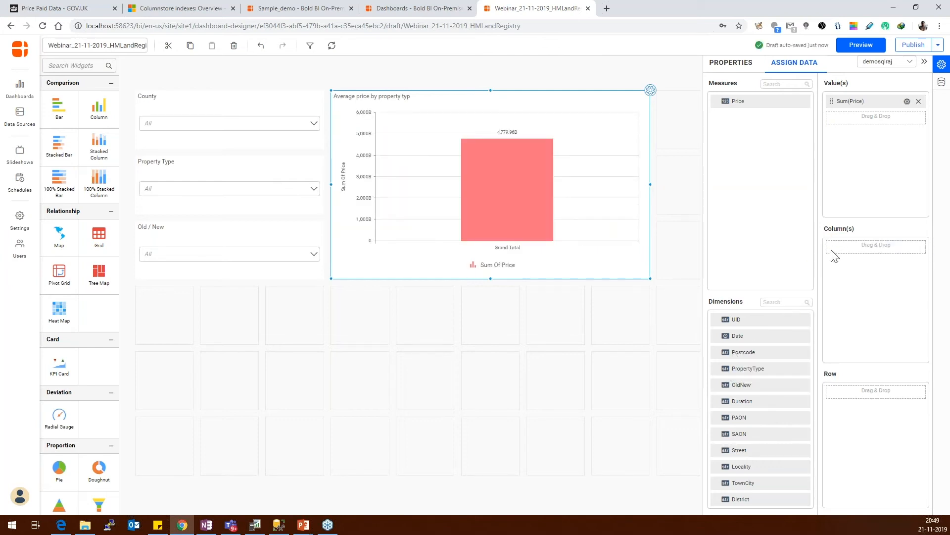
drag(731, 372, 847, 258)
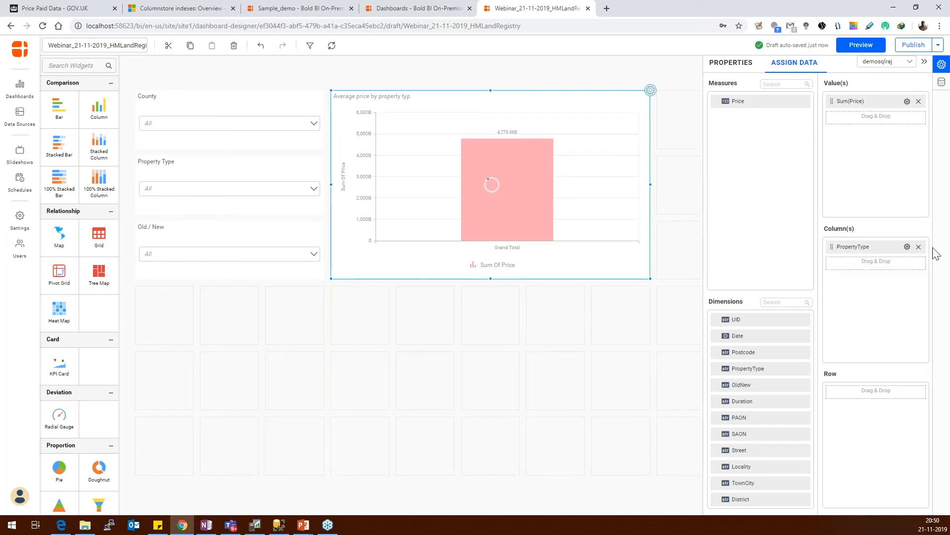
click(907, 102)
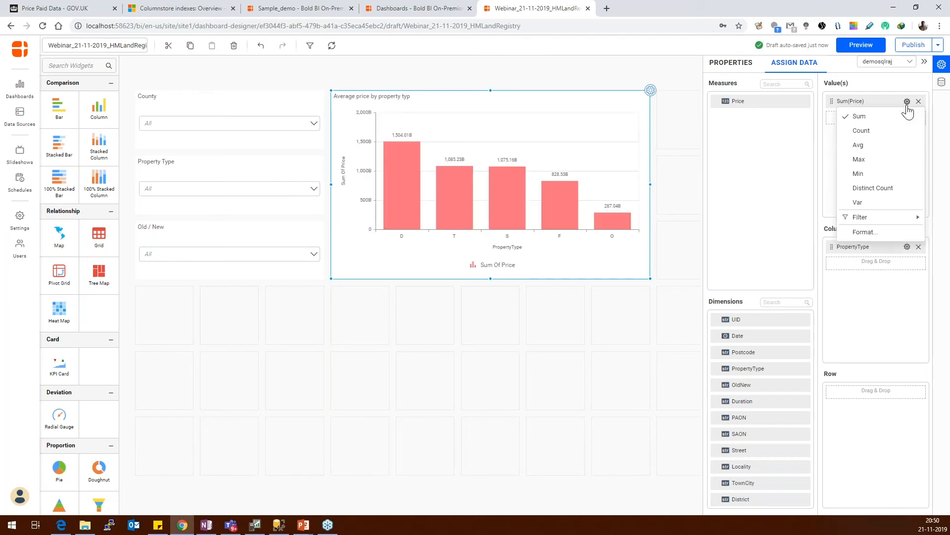
click(868, 147)
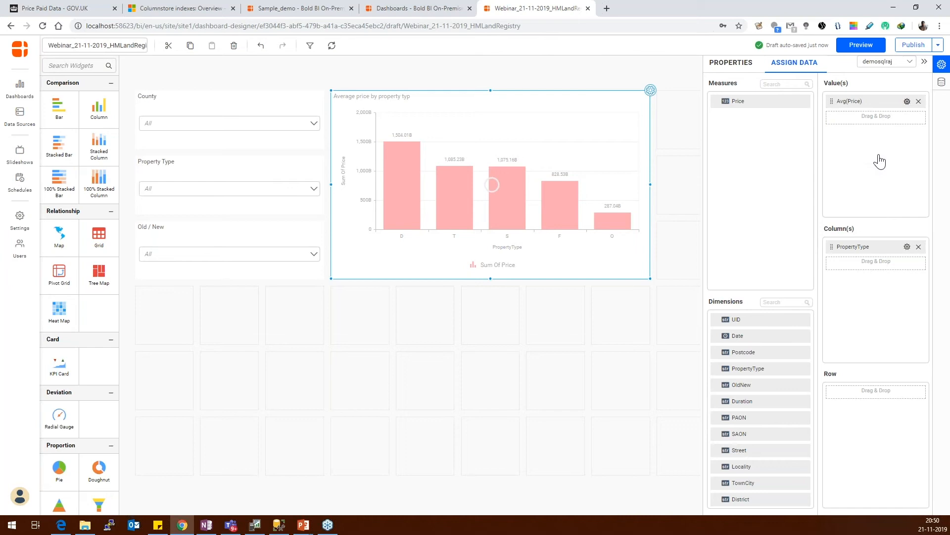
Format the chart's average Price value as Currency with the English (United Kingdom) currency culture.
click(907, 103)
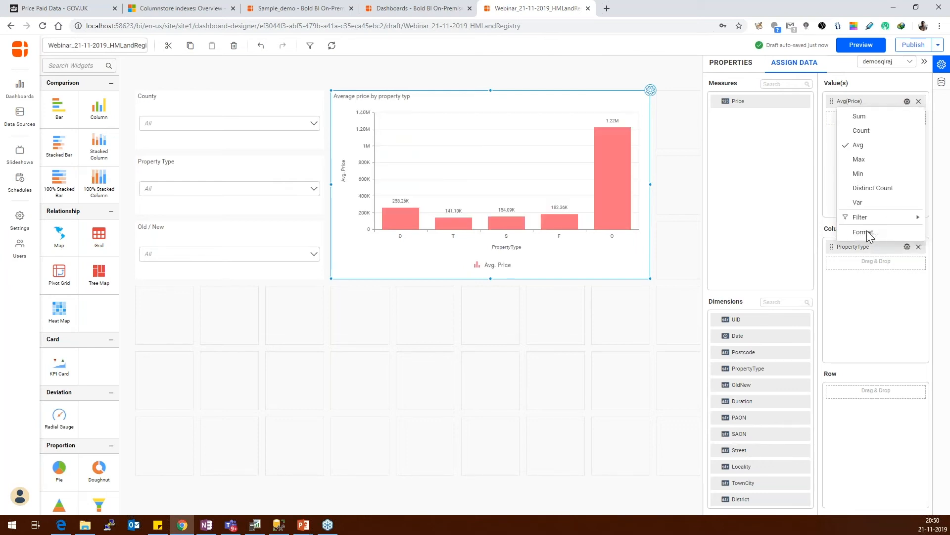
mouse_move(872, 225)
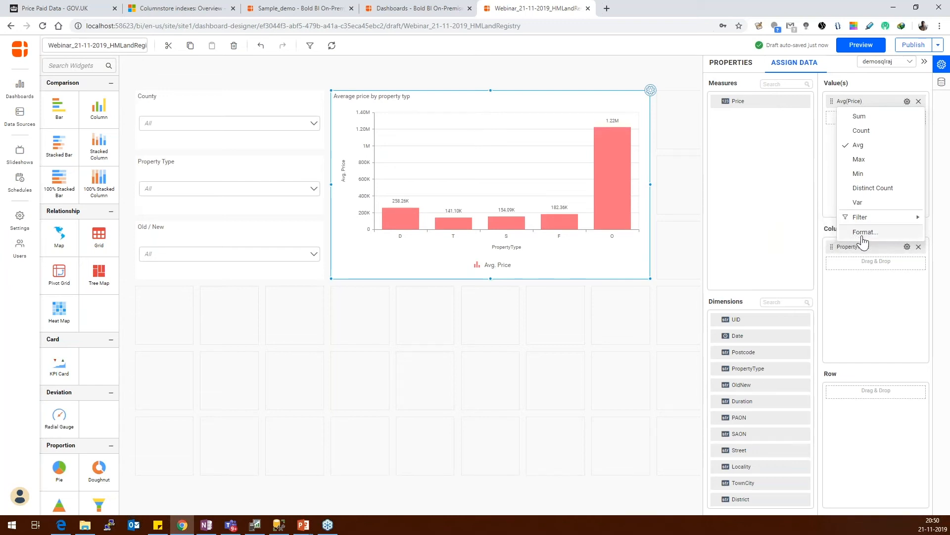
click(864, 232)
click(483, 203)
click(458, 237)
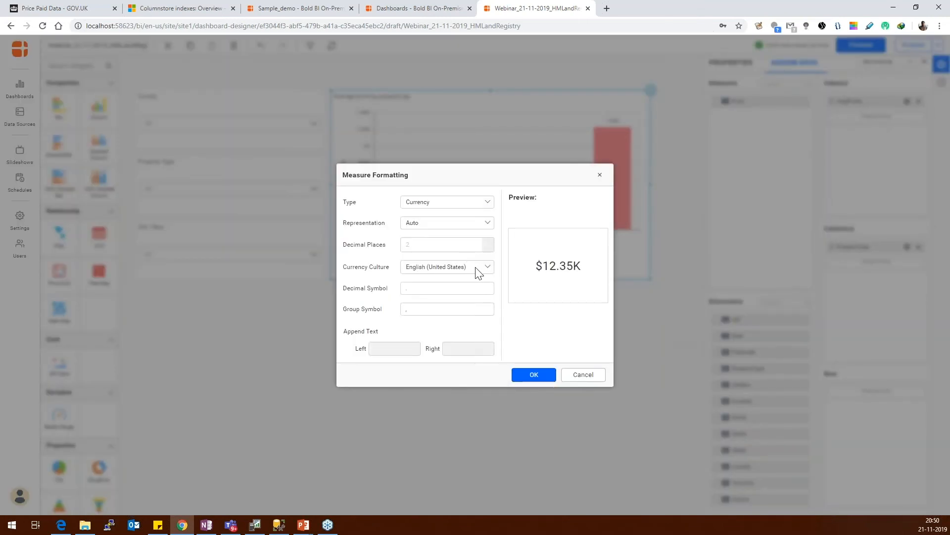
click(482, 269)
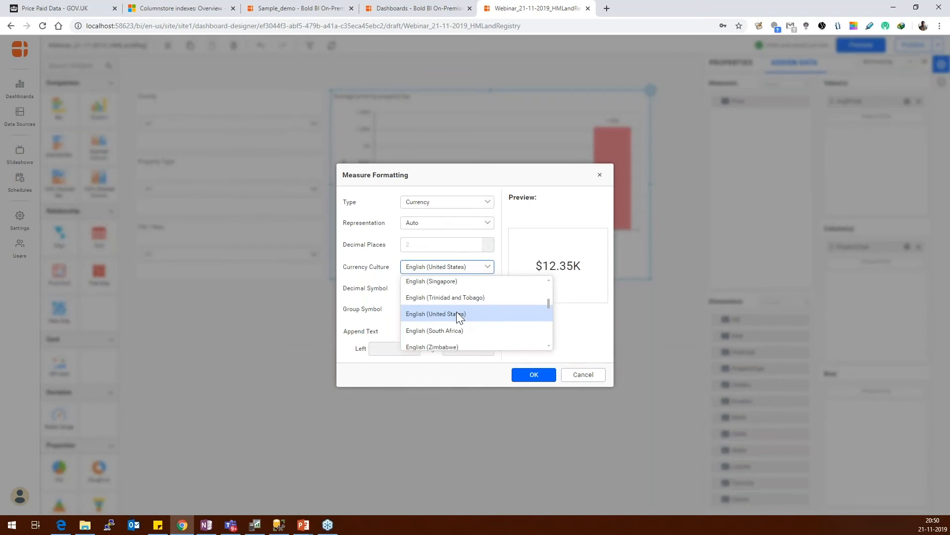
scroll(457, 311, up, 2)
scroll(457, 311, down, 3)
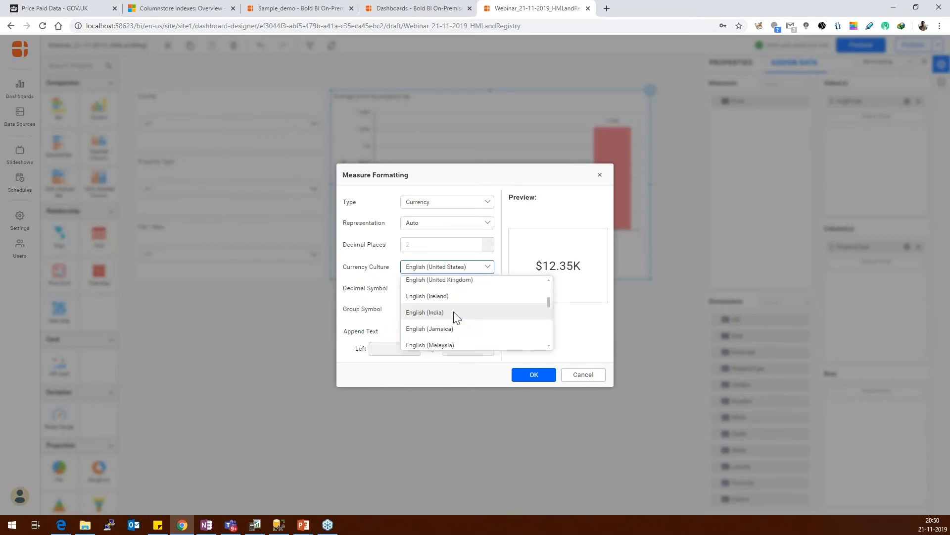
click(456, 286)
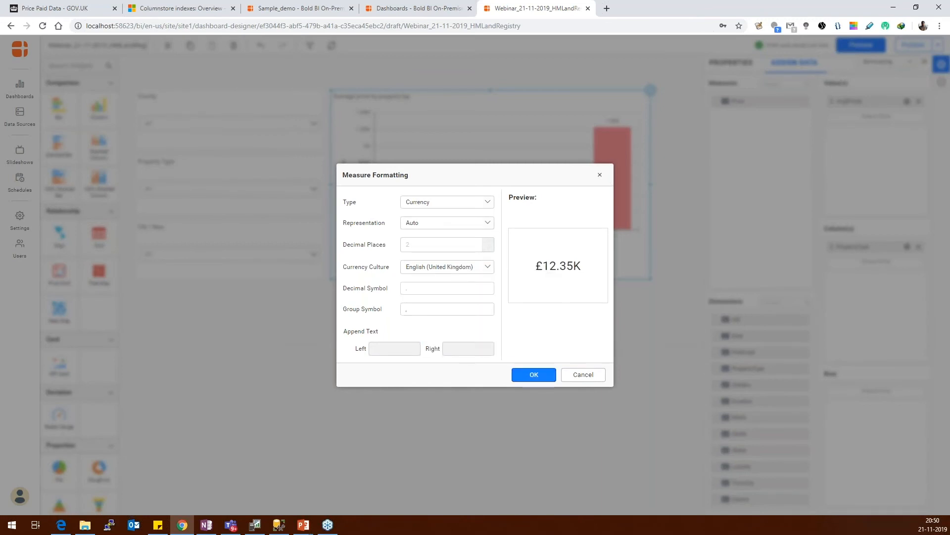
click(534, 375)
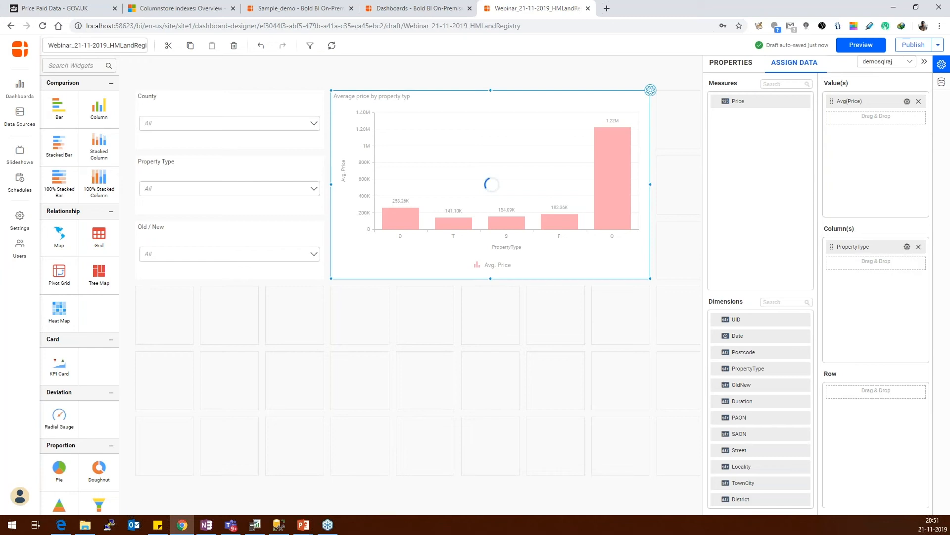
Sort the column chart's property types by the average of the Price field in descending order.
key(alt+Tab)
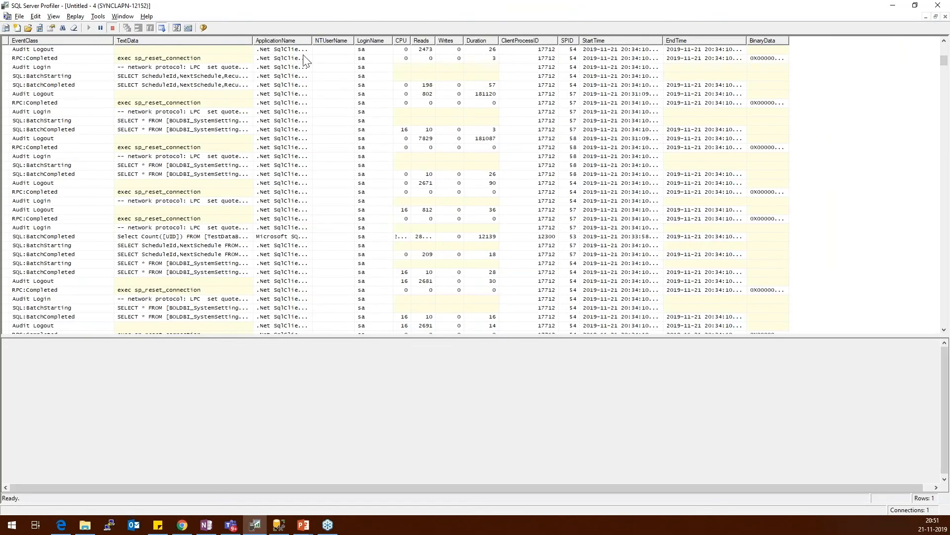
click(893, 5)
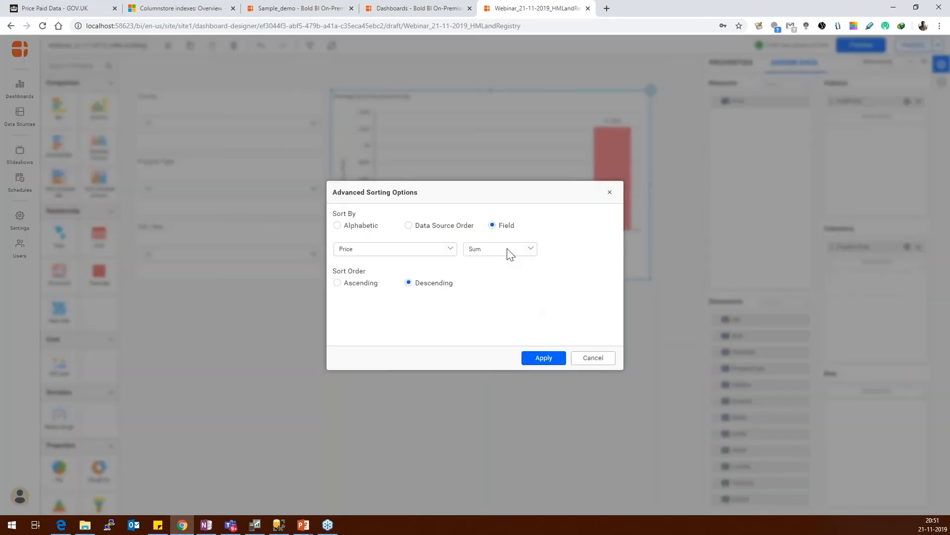
click(509, 254)
click(492, 283)
click(534, 361)
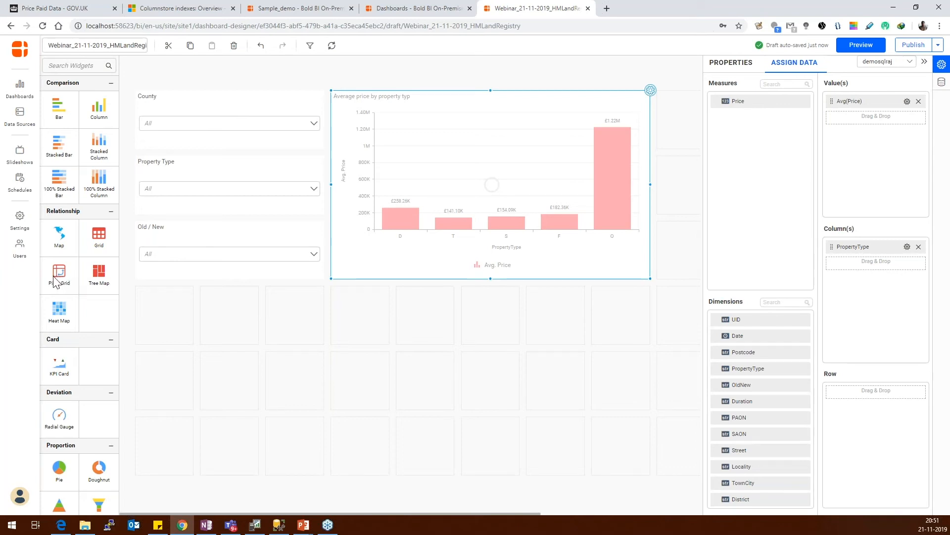
Add a Pivot Grid below the filters and column chart, seven cells across and three down, and name it Details.
drag(60, 273, 521, 454)
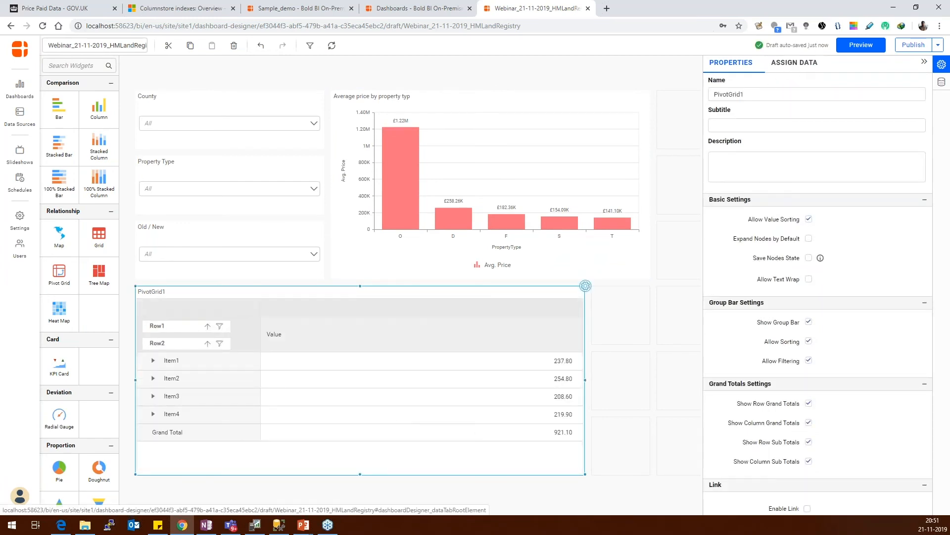
click(795, 64)
click(744, 68)
drag(747, 93, 690, 94)
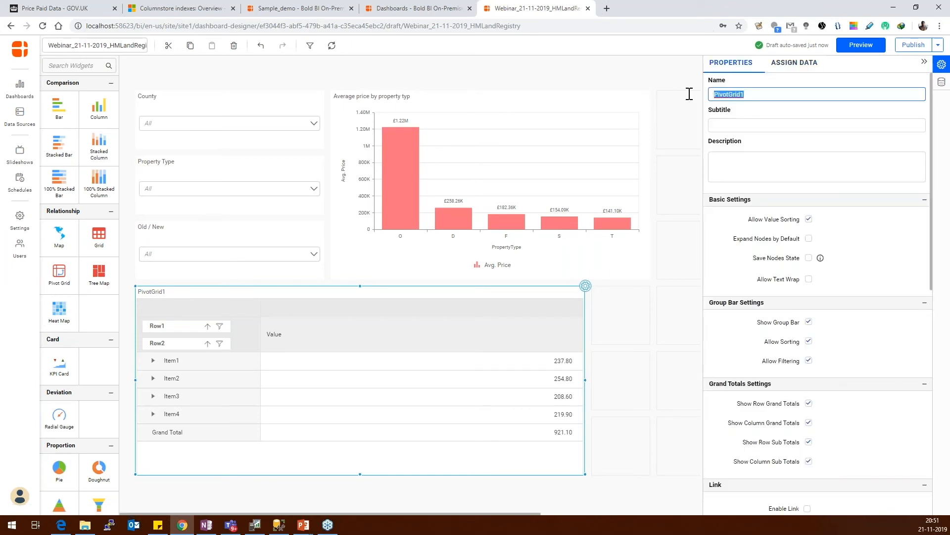
text(Details)
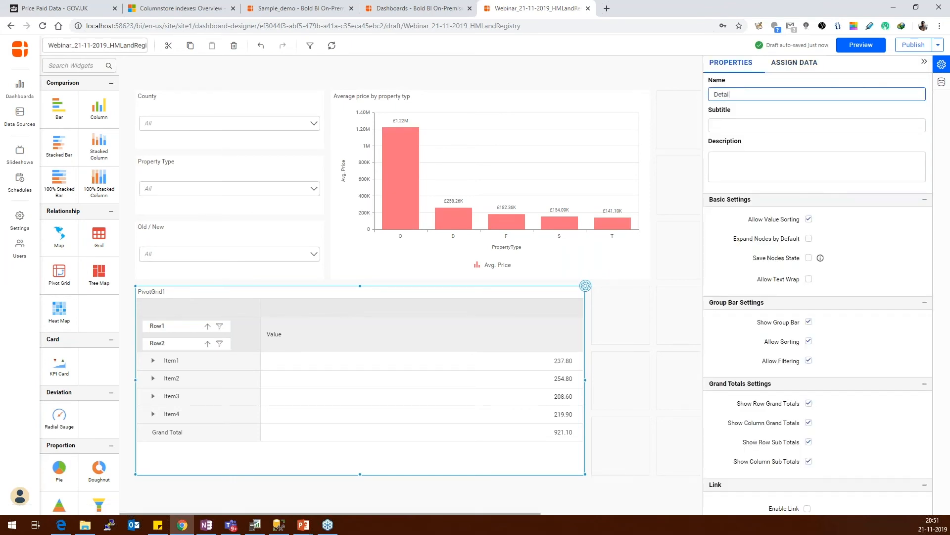
Assign Price as the Details pivot grid's value, County and District as its rows, and OldNew as its column.
click(791, 63)
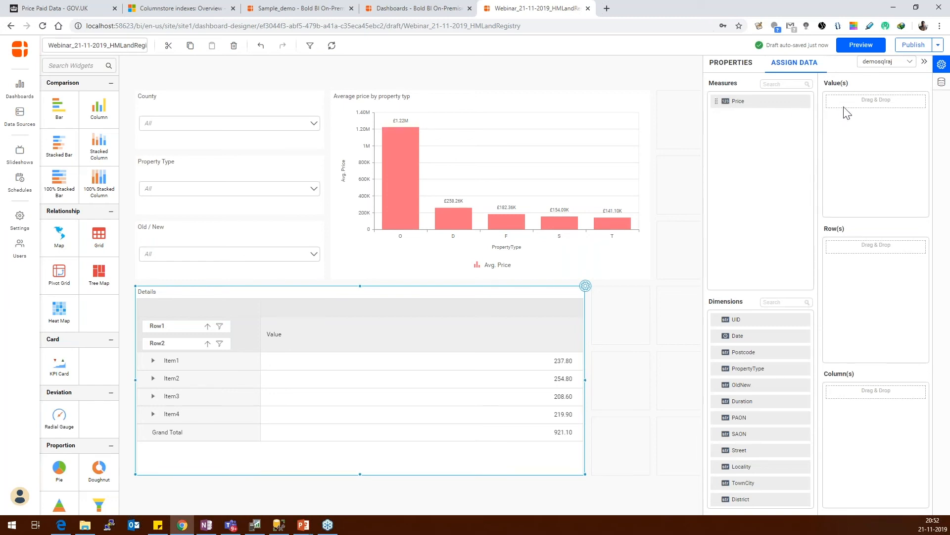
drag(724, 103, 823, 151)
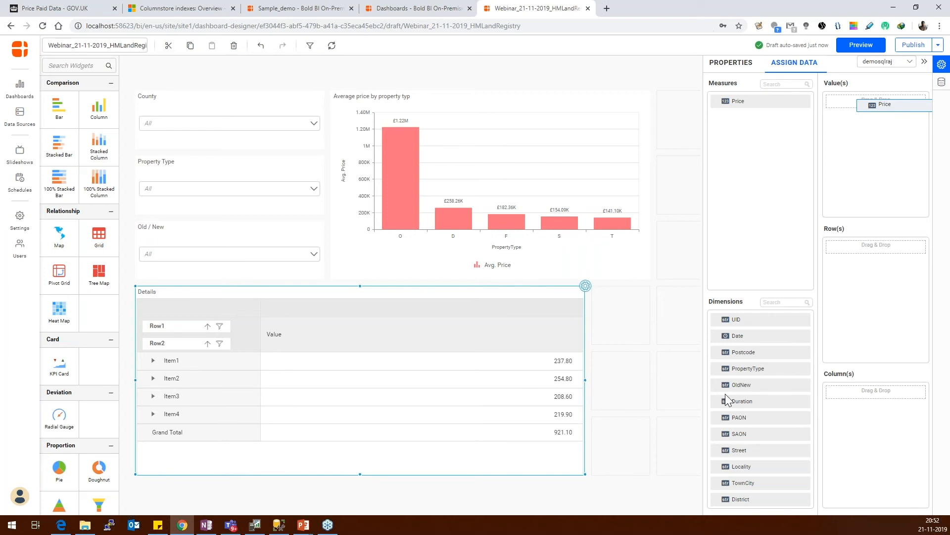
scroll(745, 416, down, 1)
drag(743, 465, 829, 246)
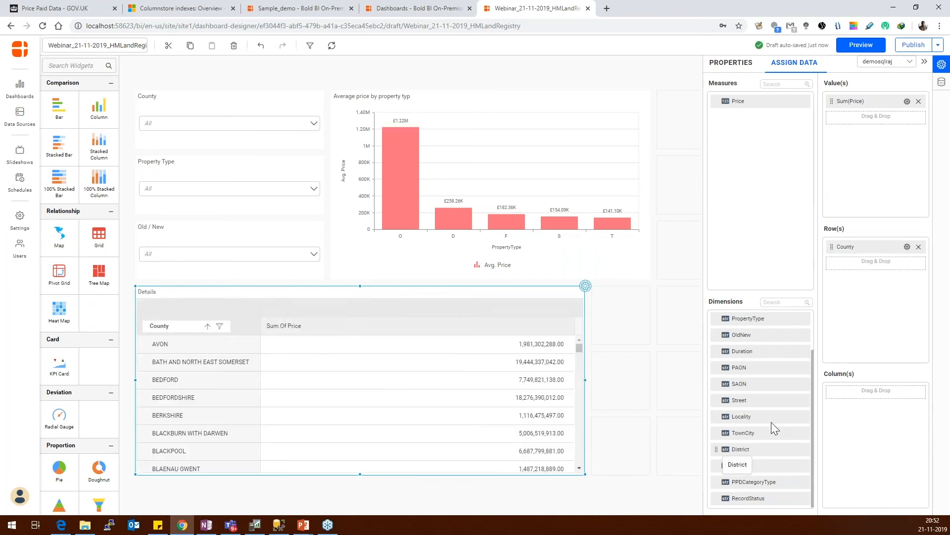
mouse_move(840, 266)
mouse_down()
mouse_move(823, 324)
mouse_move(831, 331)
mouse_move(840, 260)
mouse_up()
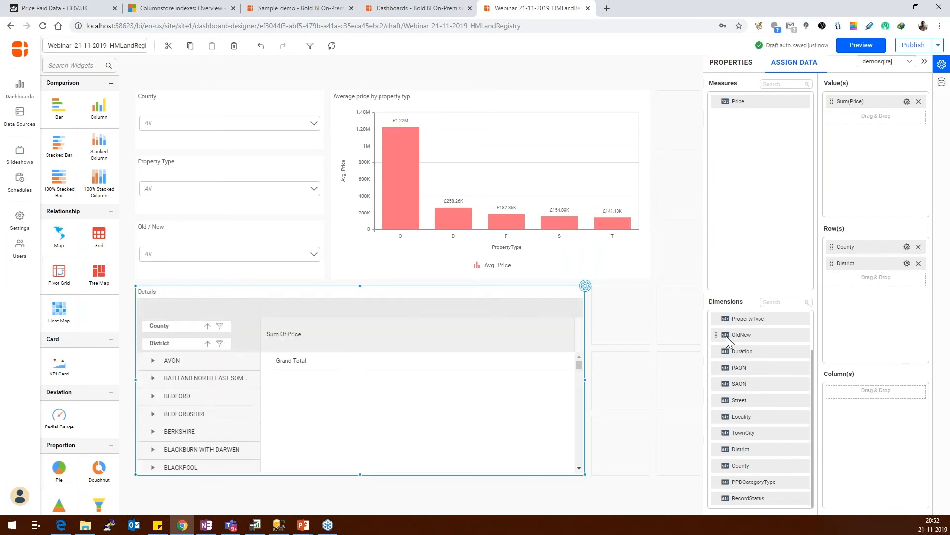
drag(720, 334, 850, 394)
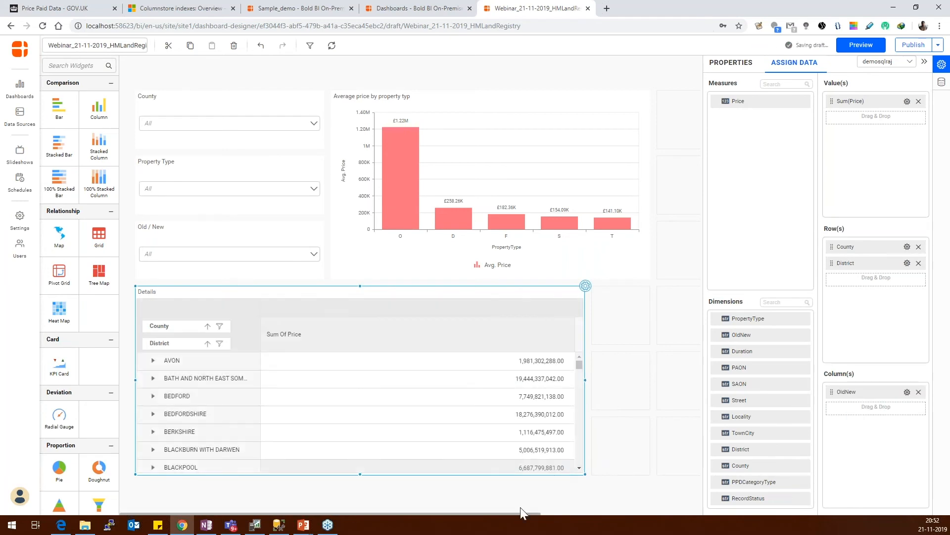
Add a Line chart beside the pivot grid, five cells across and three down, named "Price of the property by month".
drag(556, 513, 669, 514)
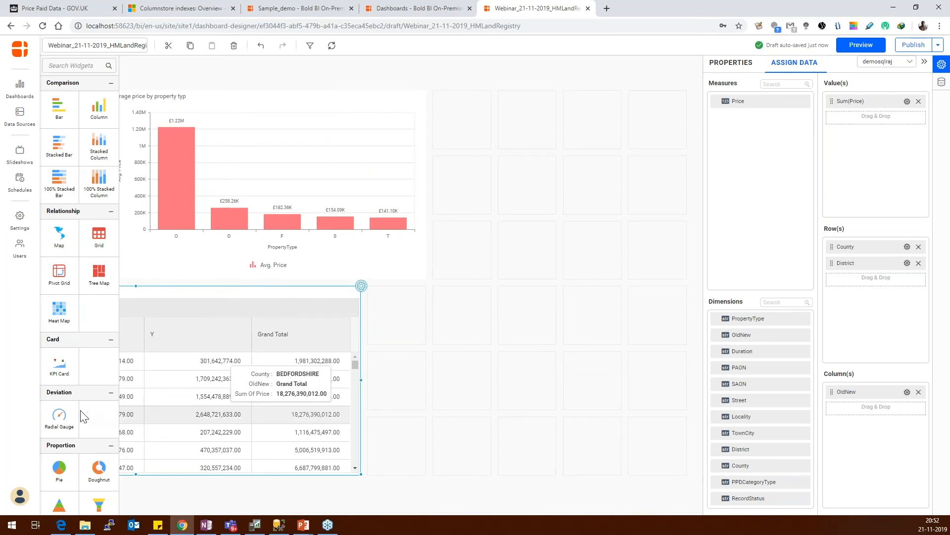
scroll(82, 415, down, 5)
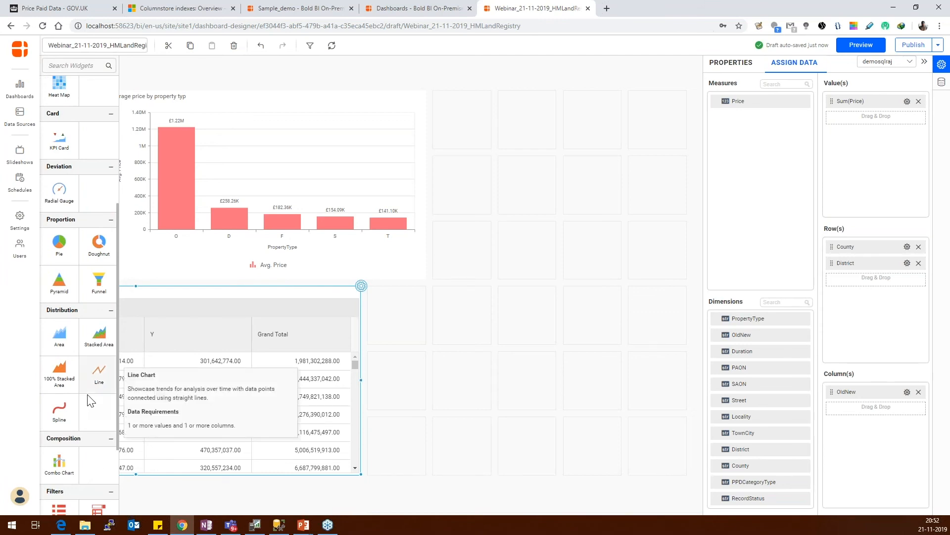
scroll(88, 400, down, 1)
drag(99, 346, 656, 451)
double_click(715, 94)
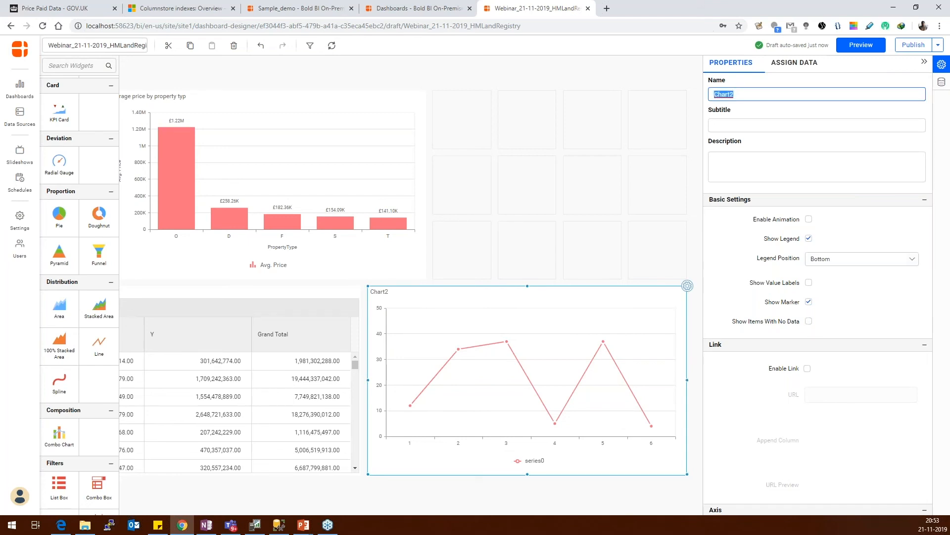
text(Ye)
key(BackSpace)
key(BackSpace)
text(Price of the property by month)
Assign Price as the line chart's value and Date as its column, grouped by Month Year.
click(794, 63)
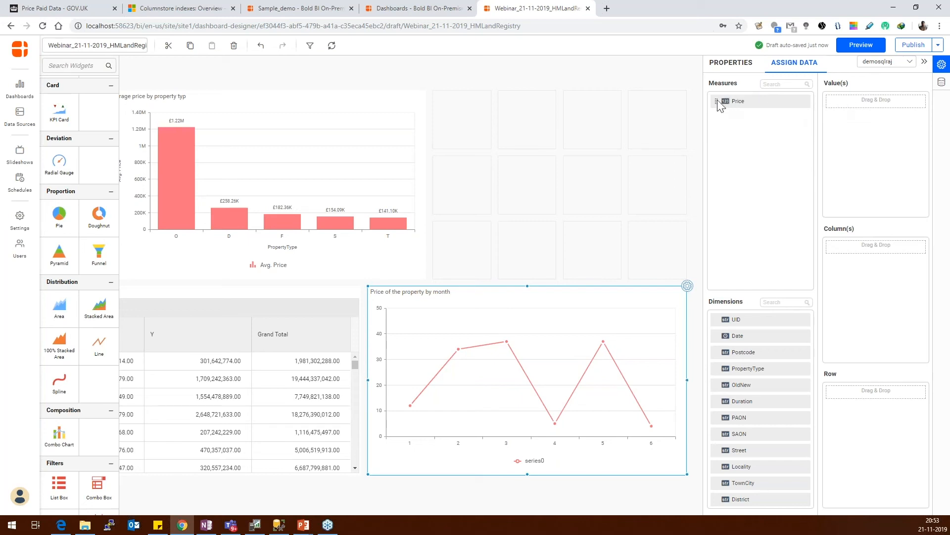
drag(762, 101, 836, 106)
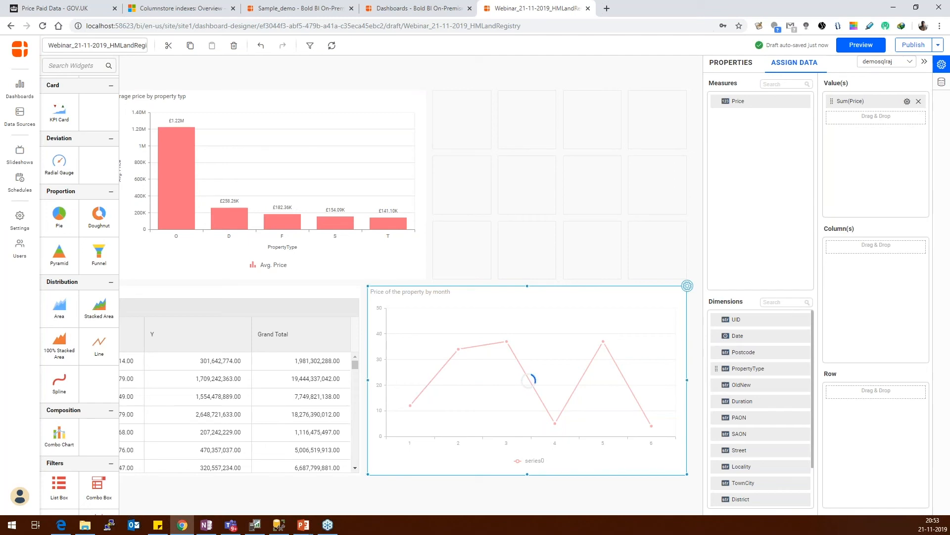
drag(718, 337, 832, 247)
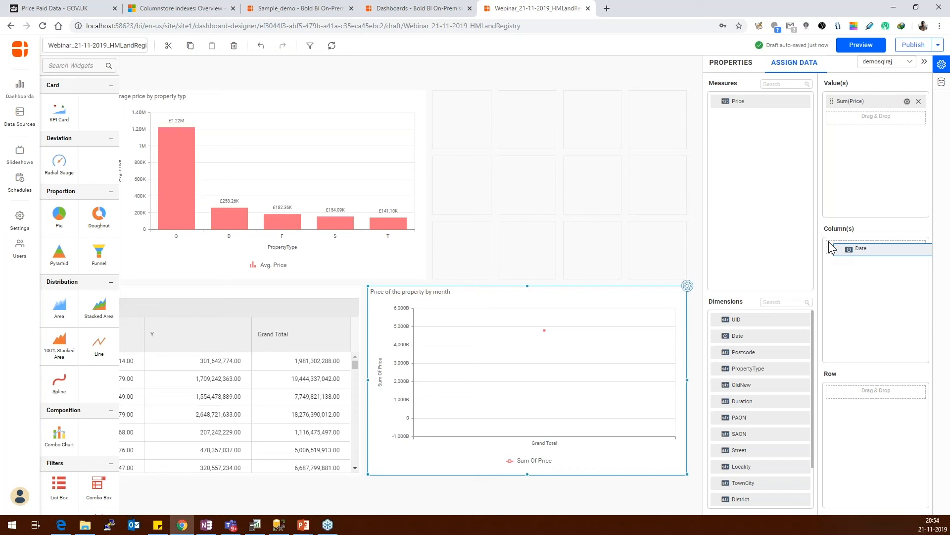
drag(832, 247, 879, 263)
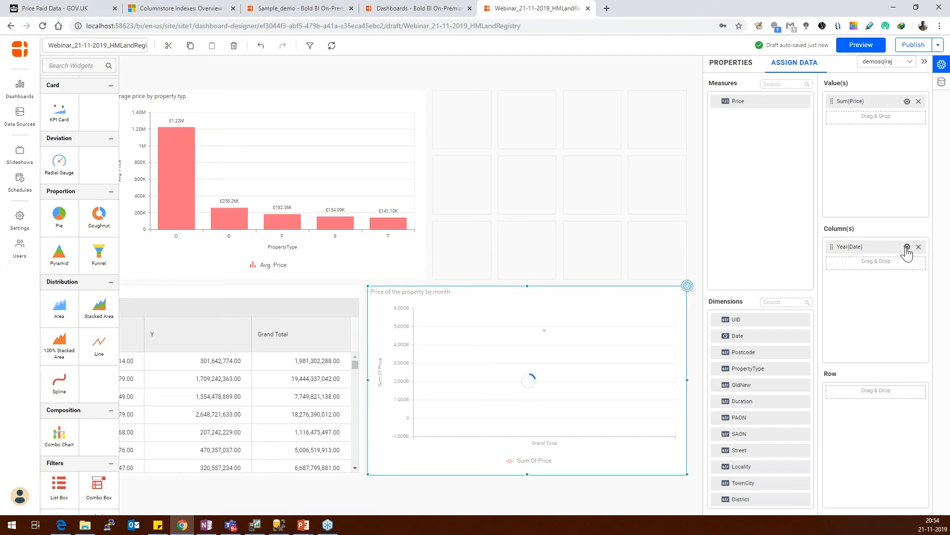
click(907, 247)
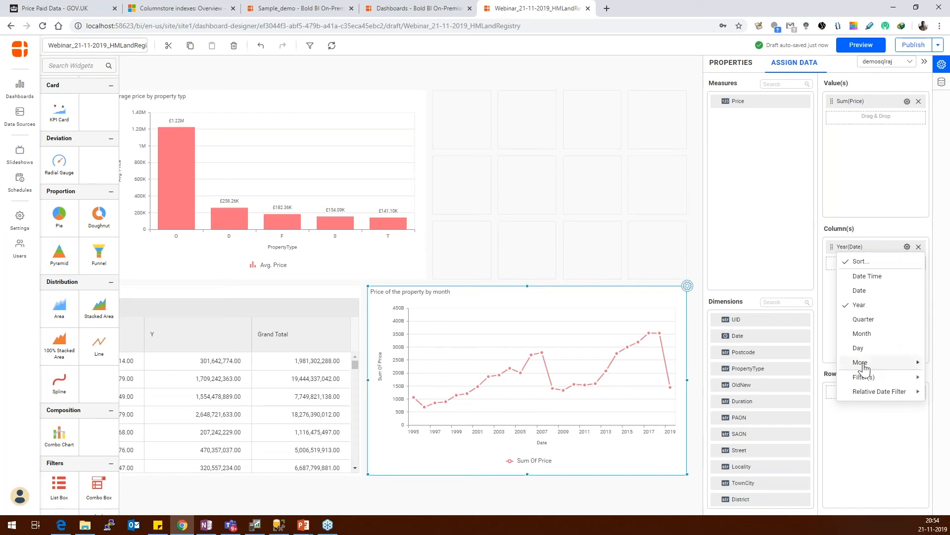
mouse_move(862, 367)
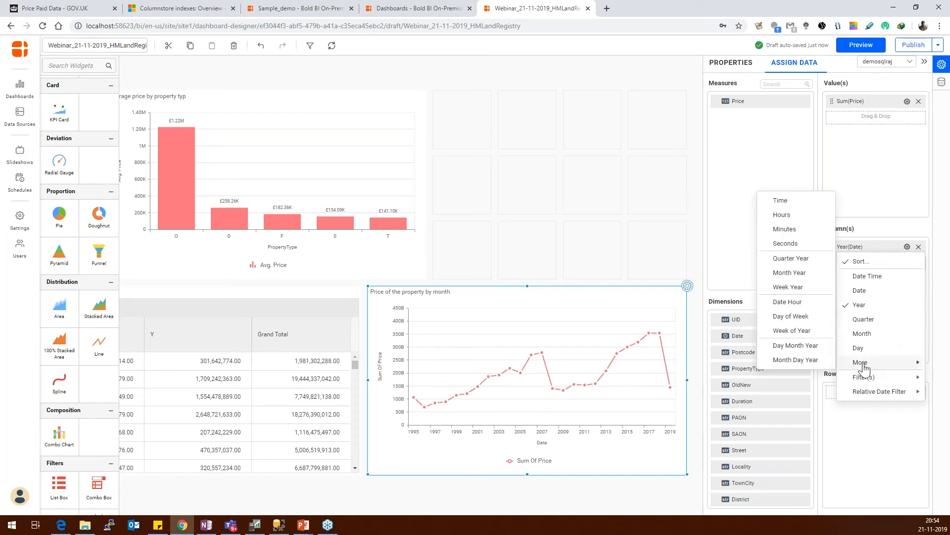
click(796, 275)
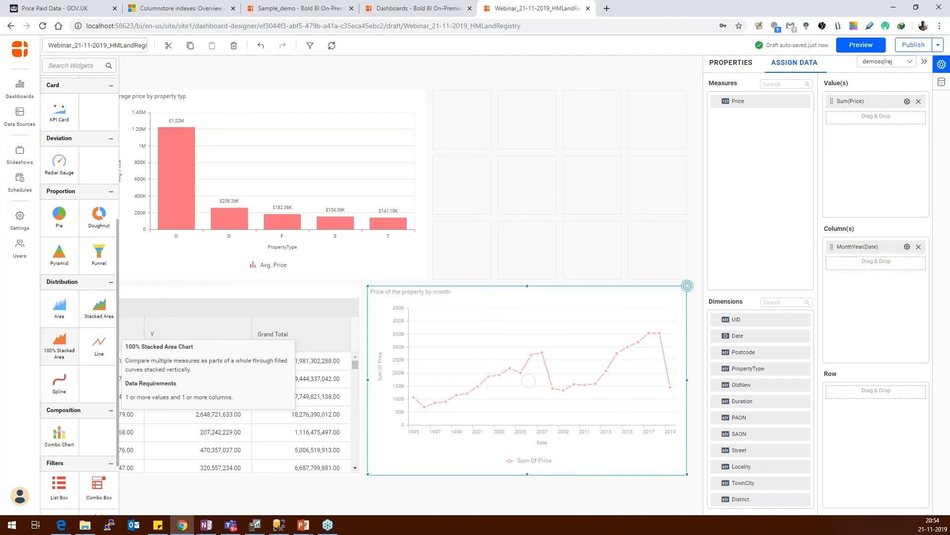
Add a Pie chart beside the column chart, four cells across and three down, and name it "Properties count by County".
drag(59, 218, 458, 128)
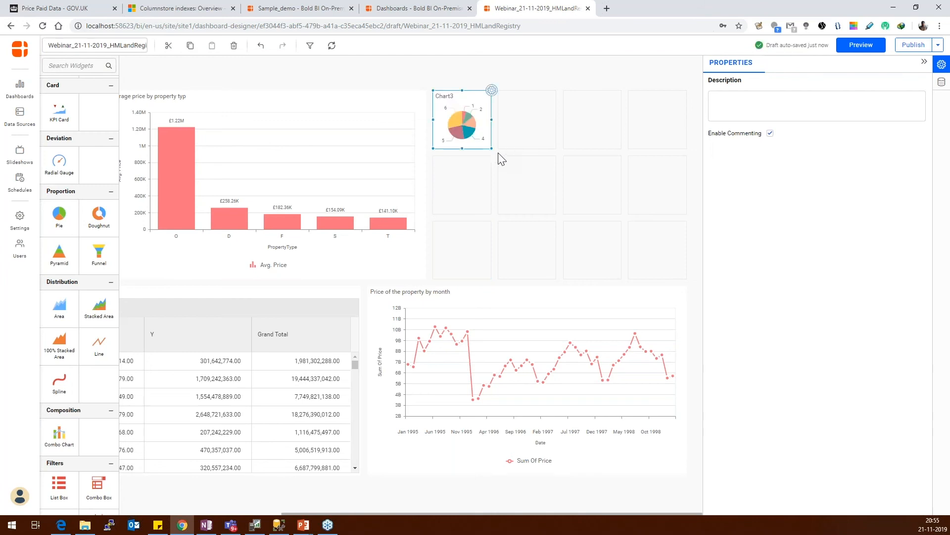
drag(491, 148, 674, 263)
double_click(737, 95)
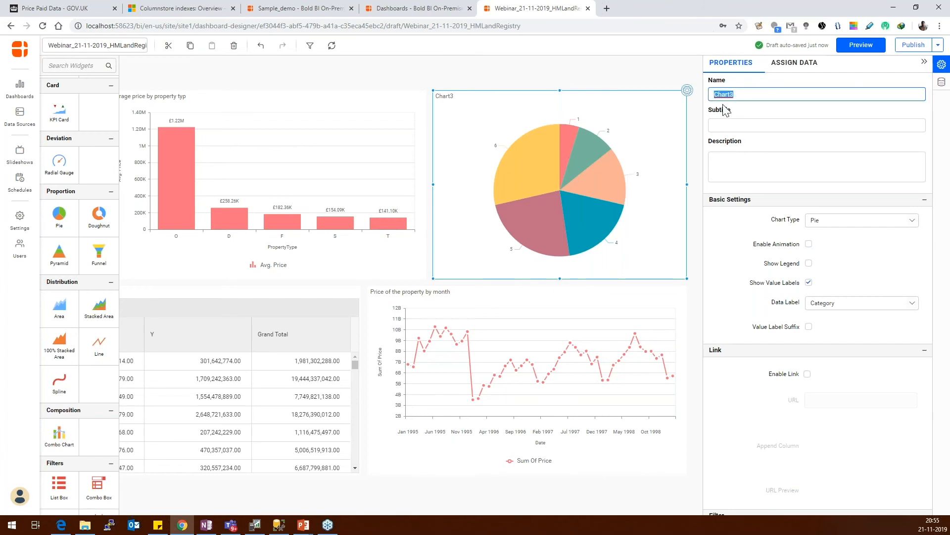
text(Properties count by County)
Assign the count of UID as the pie chart's value and County as its column.
click(794, 63)
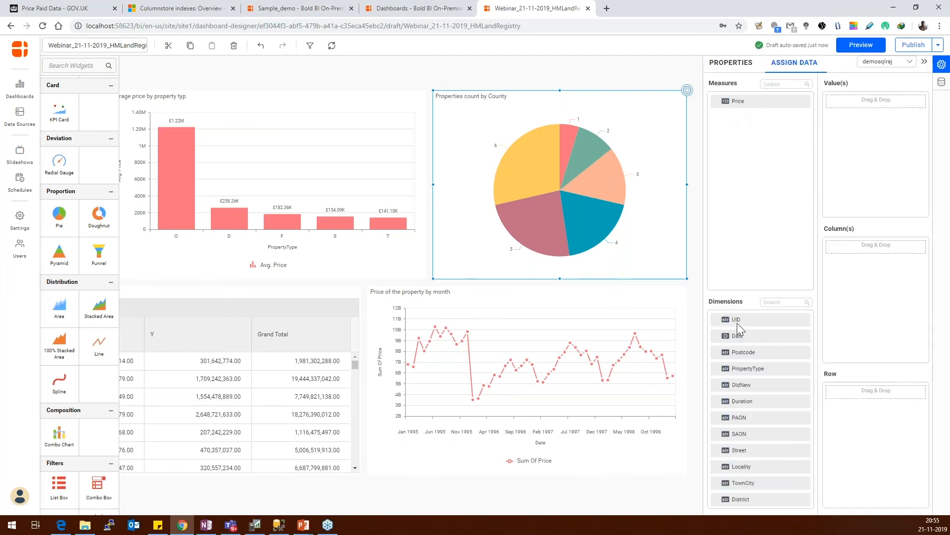
drag(731, 321, 828, 143)
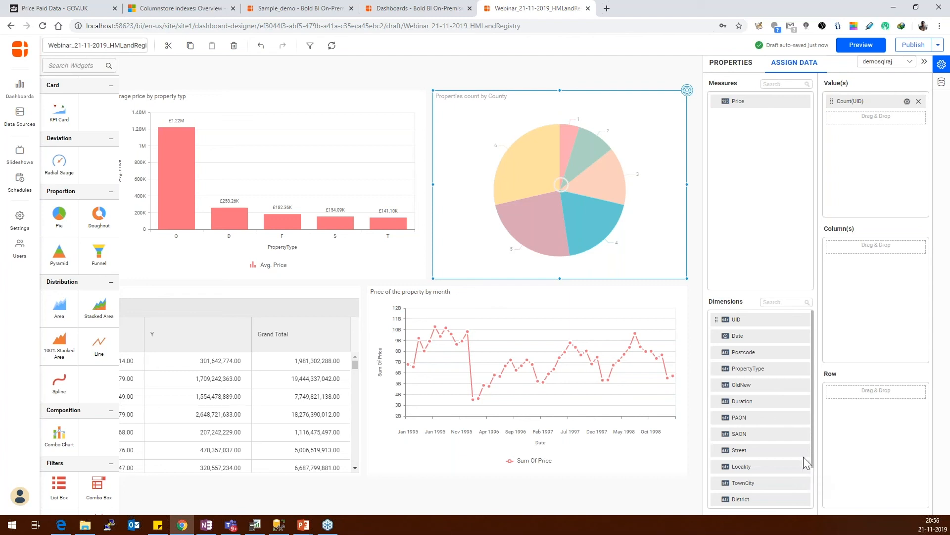
scroll(787, 456, down, 2)
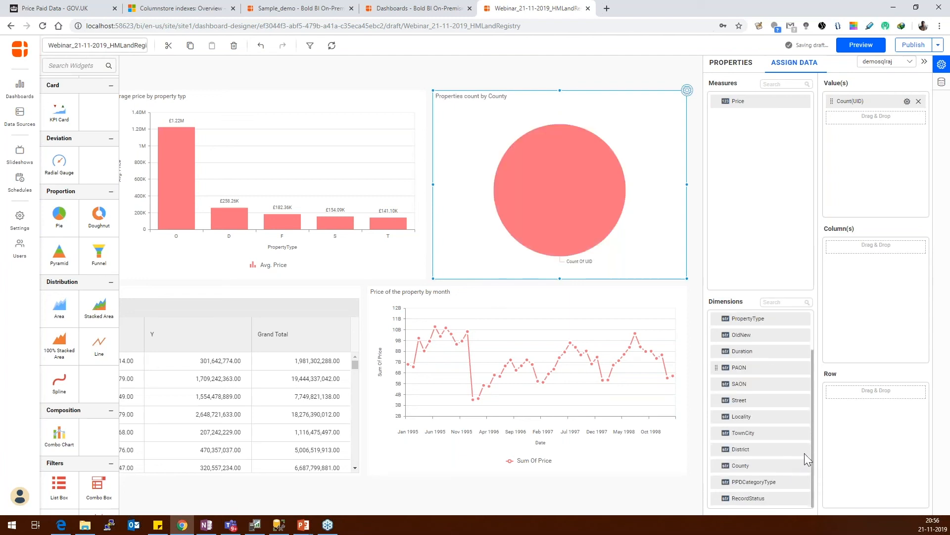
drag(731, 470, 832, 249)
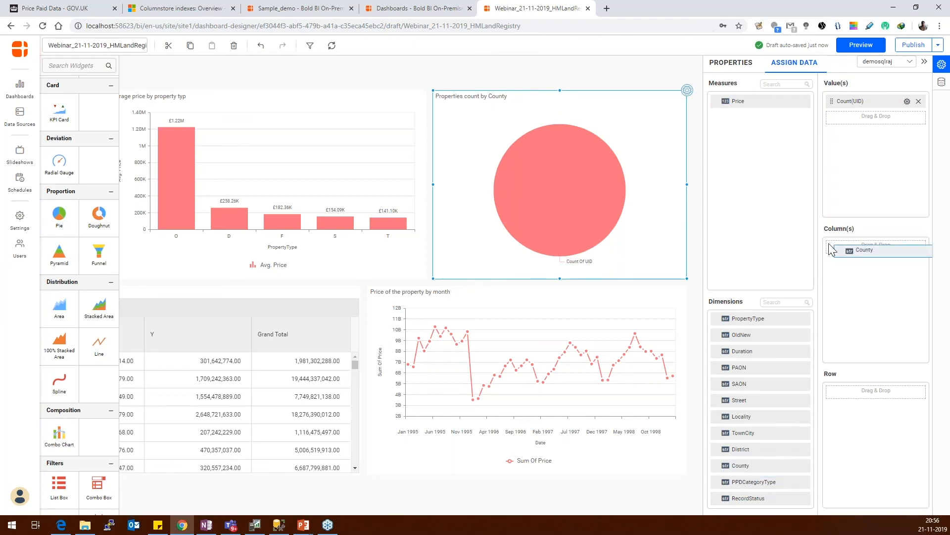
drag(830, 244, 829, 259)
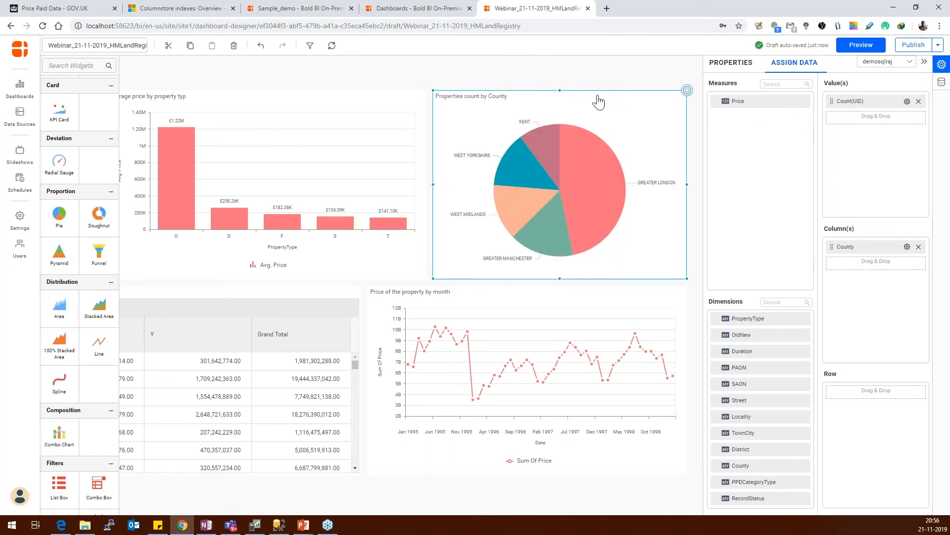
Publish the dashboard in the Demo category and open the published dashboard for viewing.
click(858, 45)
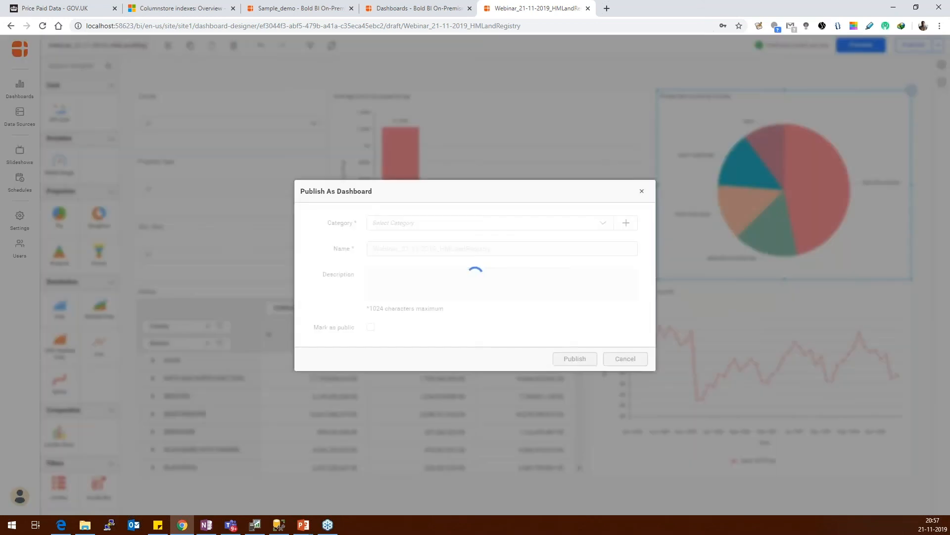
click(582, 361)
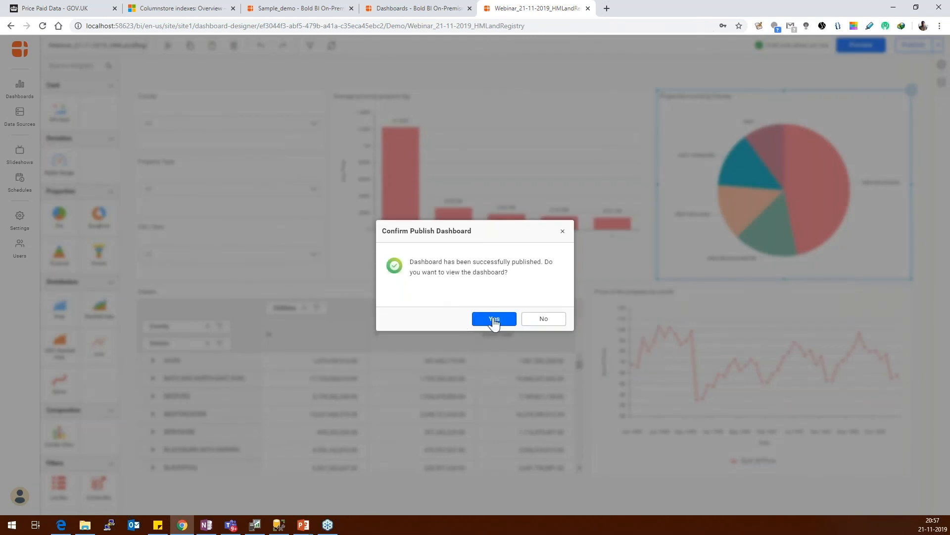
click(493, 319)
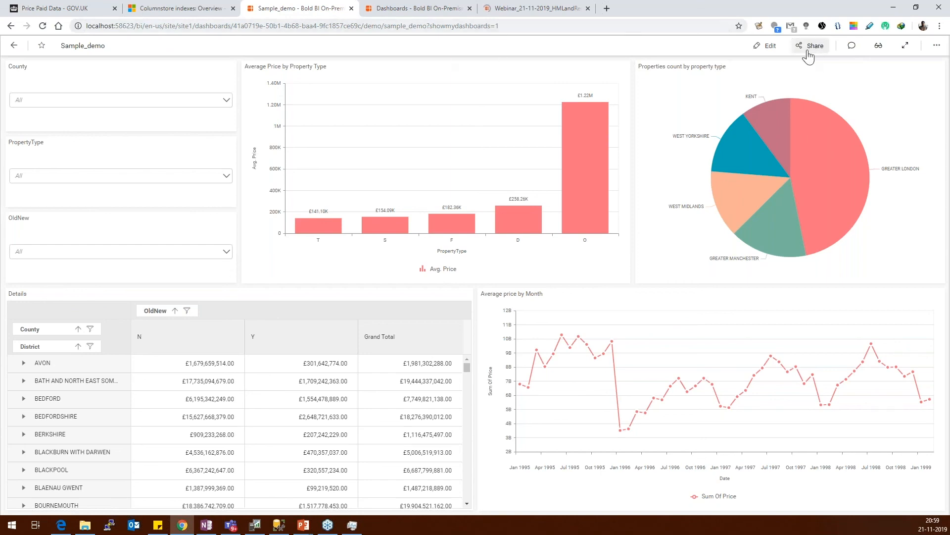
Review the sharing options of the Sample_demo dashboard and close them without changes.
click(811, 46)
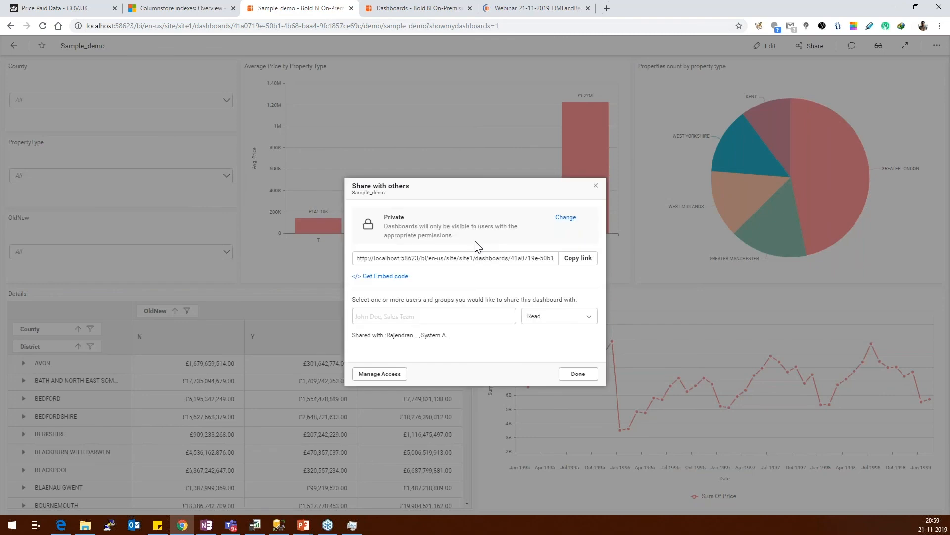
click(595, 187)
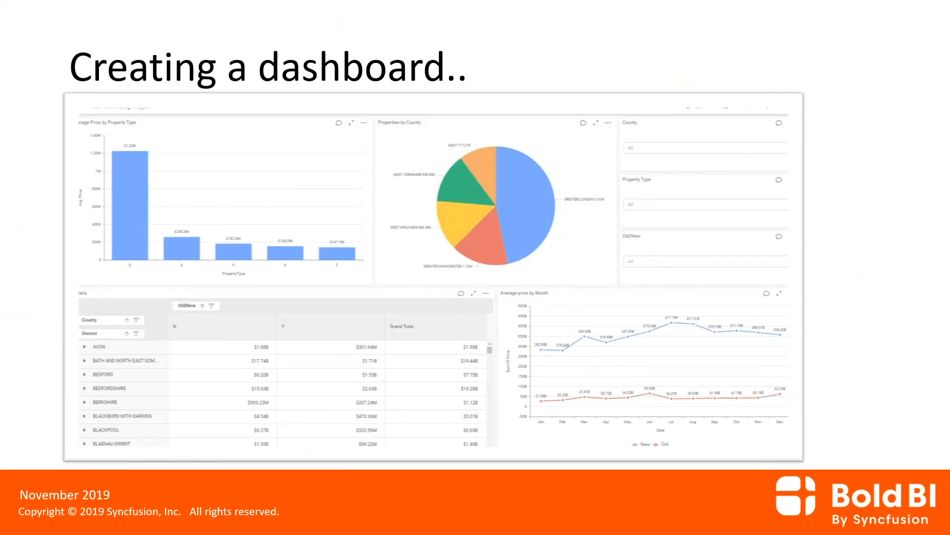
key(Right)
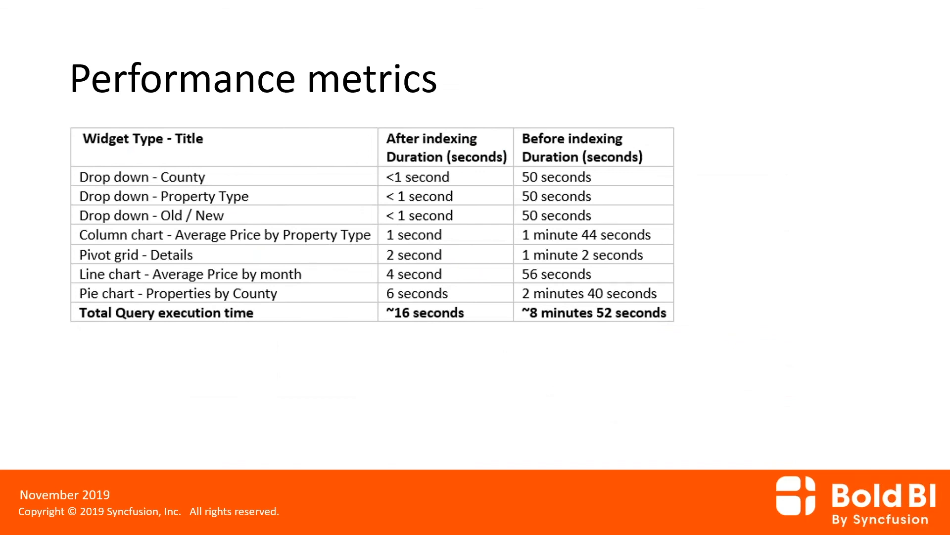
key(alt+Tab)
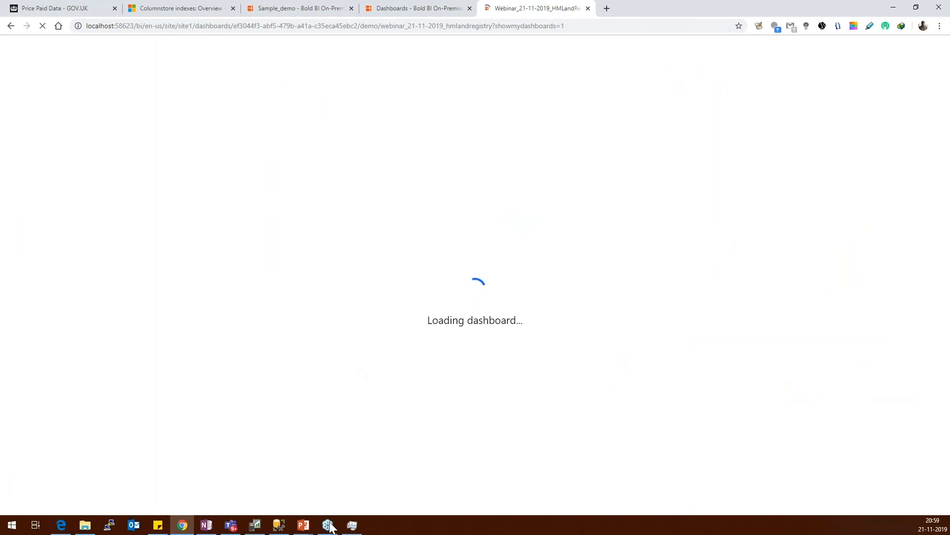
Start a fresh trace in SQL Server Profiler, and reload the published HMLandRegistry dashboard in the browser.
click(255, 525)
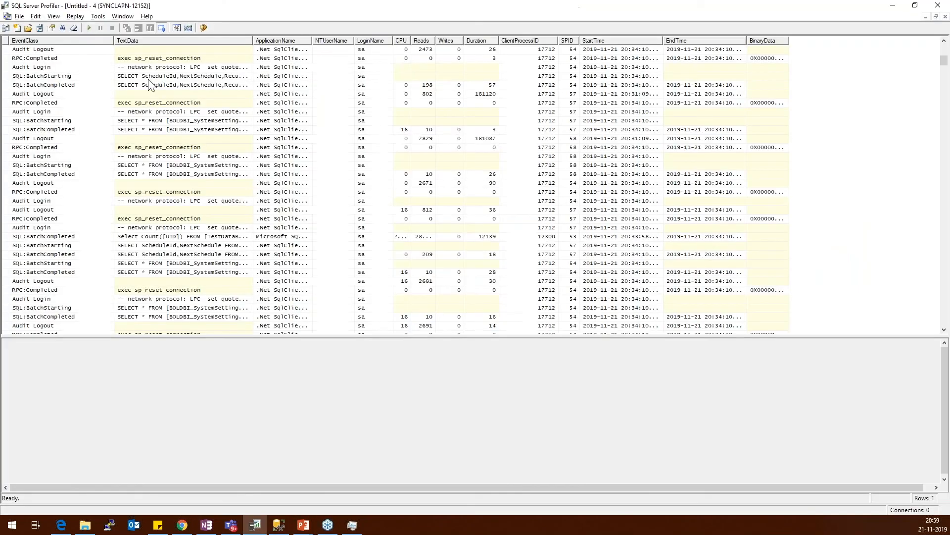
click(75, 27)
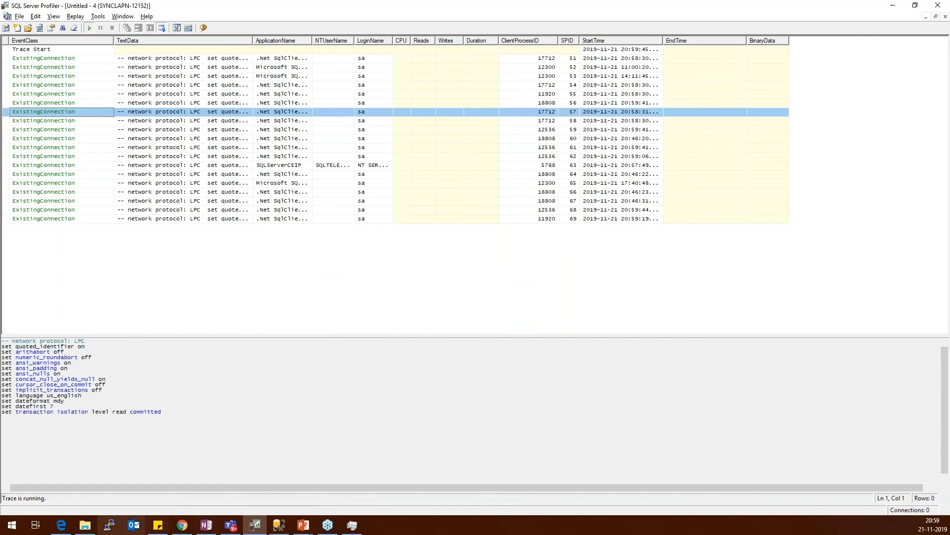
click(182, 524)
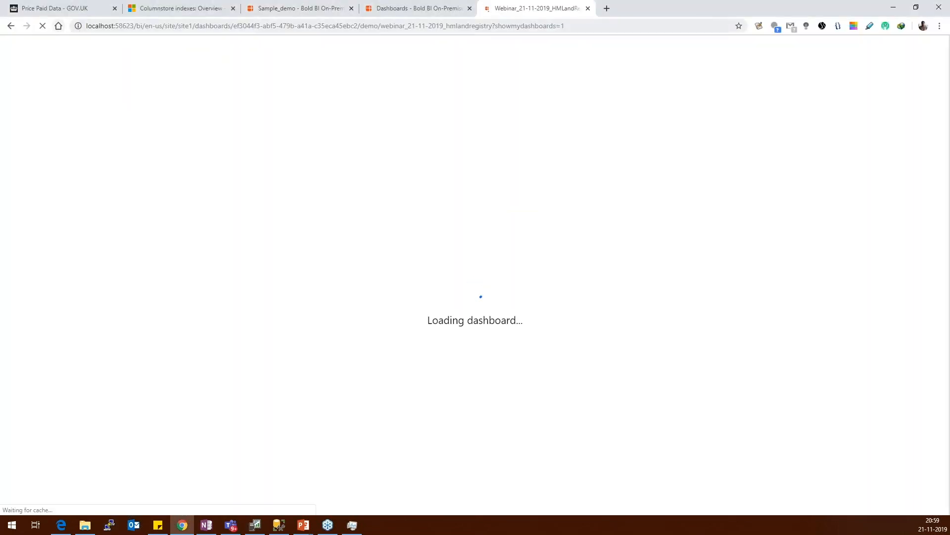
click(559, 26)
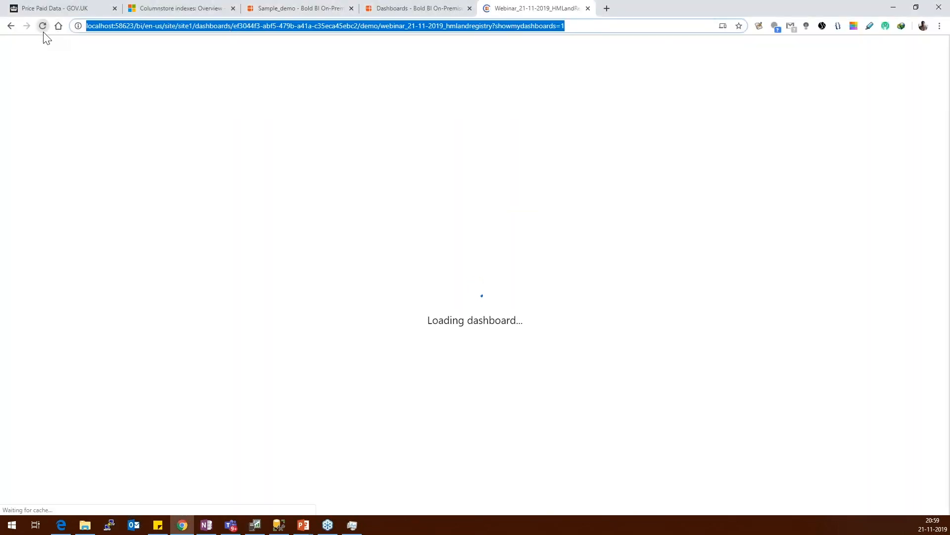
click(42, 26)
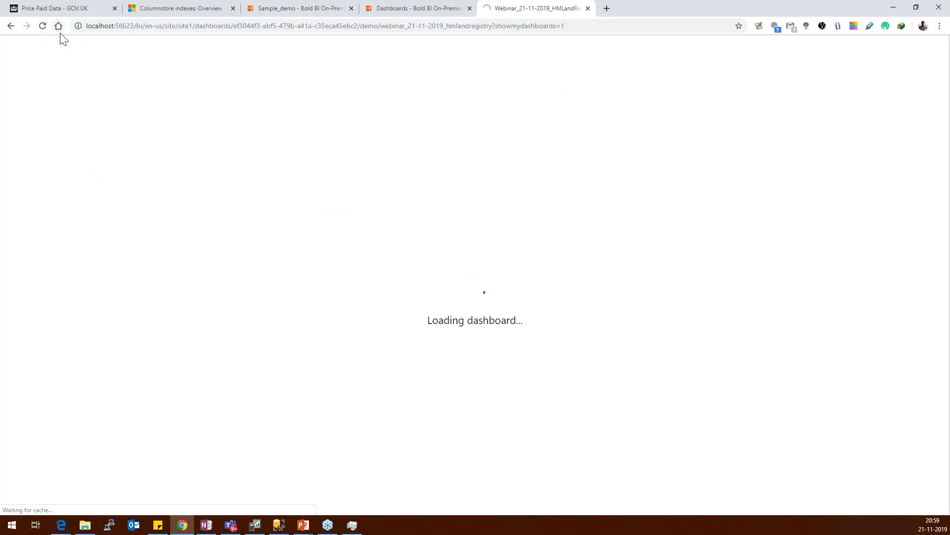
Switch to SQL Server Profiler and examine the queries captured while the dashboard loads.
mouse_move(257, 527)
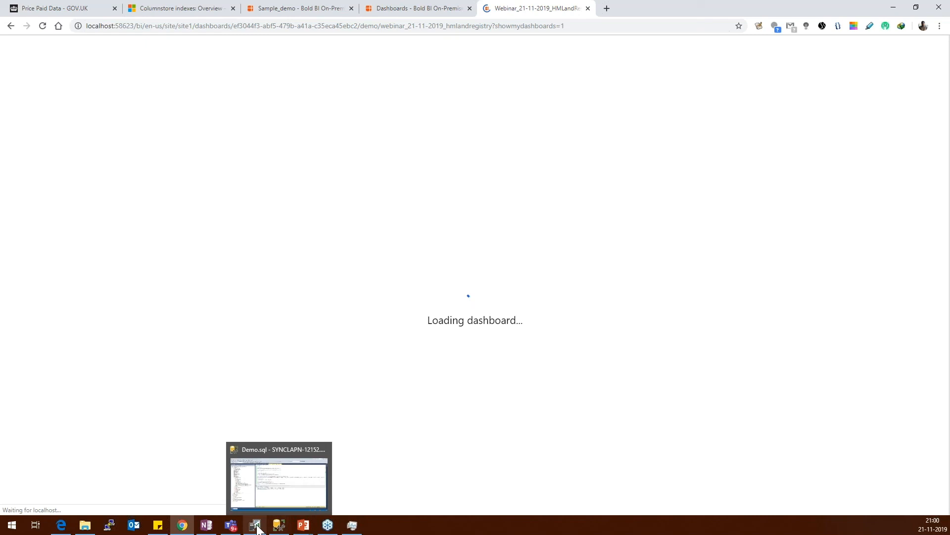
click(255, 525)
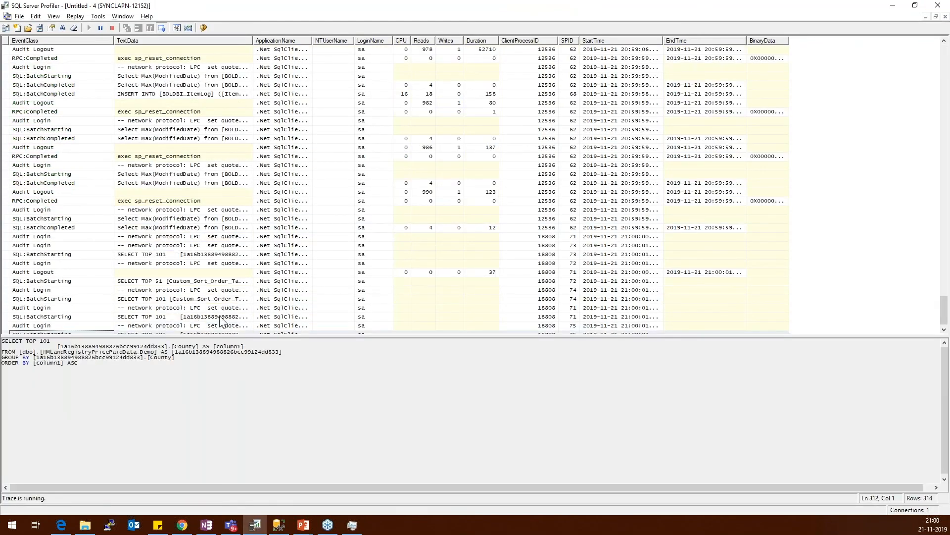
click(222, 318)
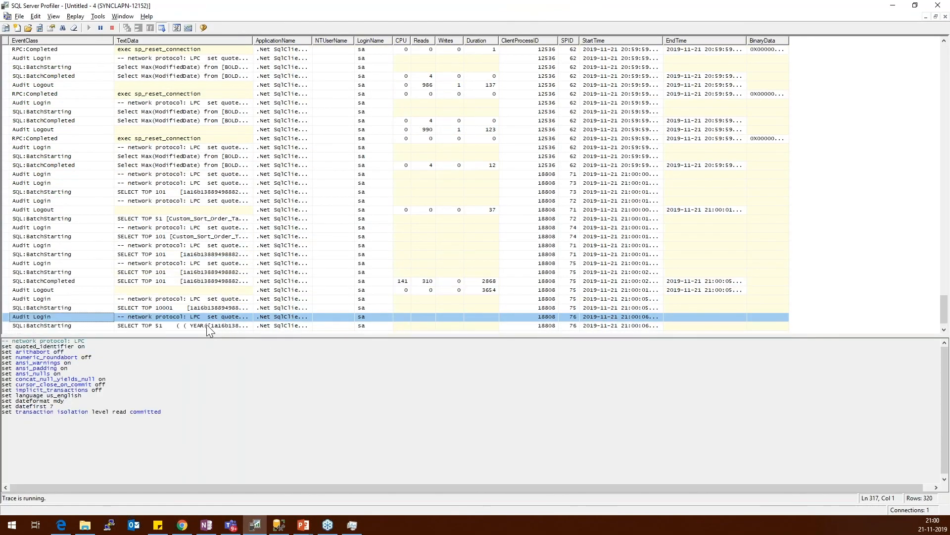
click(206, 325)
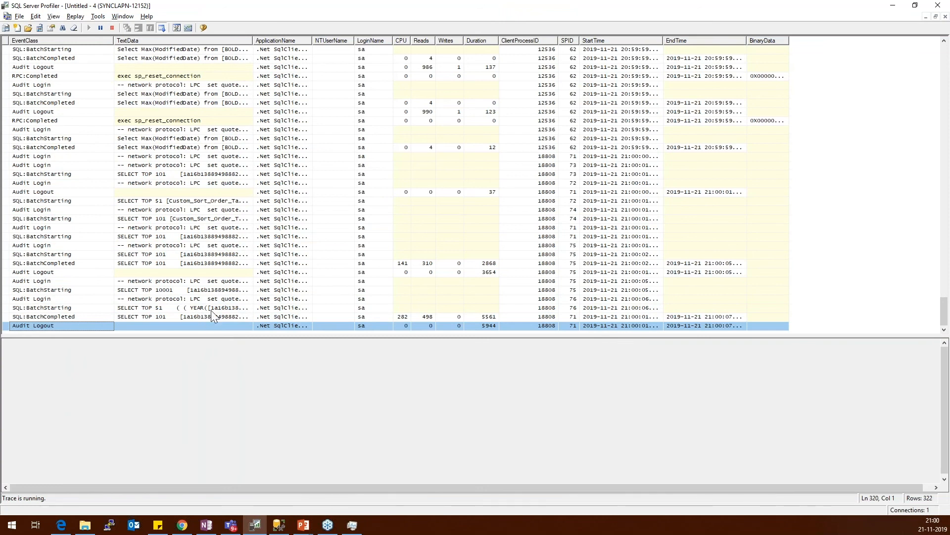
click(211, 314)
click(215, 306)
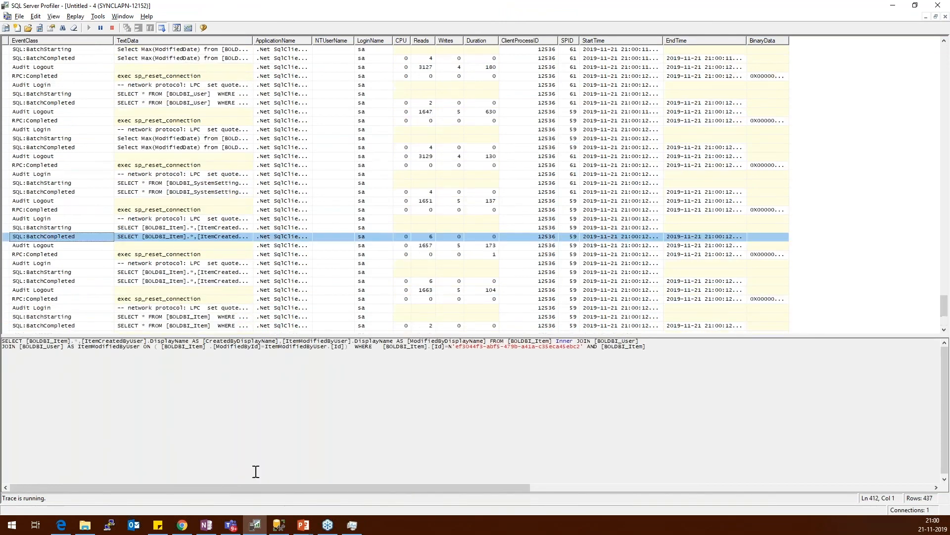
click(893, 6)
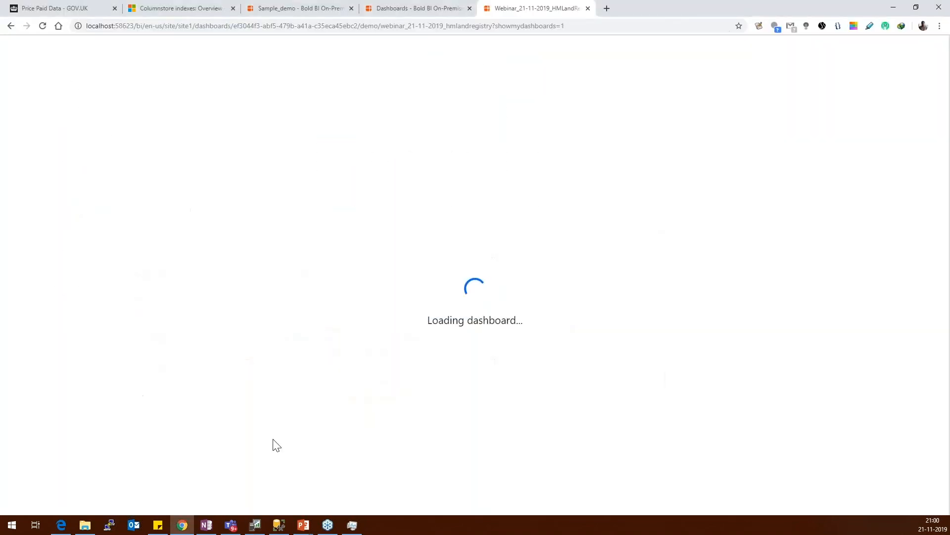
Switch to SQL Server Management Studio and review the Bold BI queries for the County, PropertyType and OldNew drop-downs in Demo.sql.
click(279, 526)
scroll(340, 200, down, 5)
scroll(341, 200, down, 3)
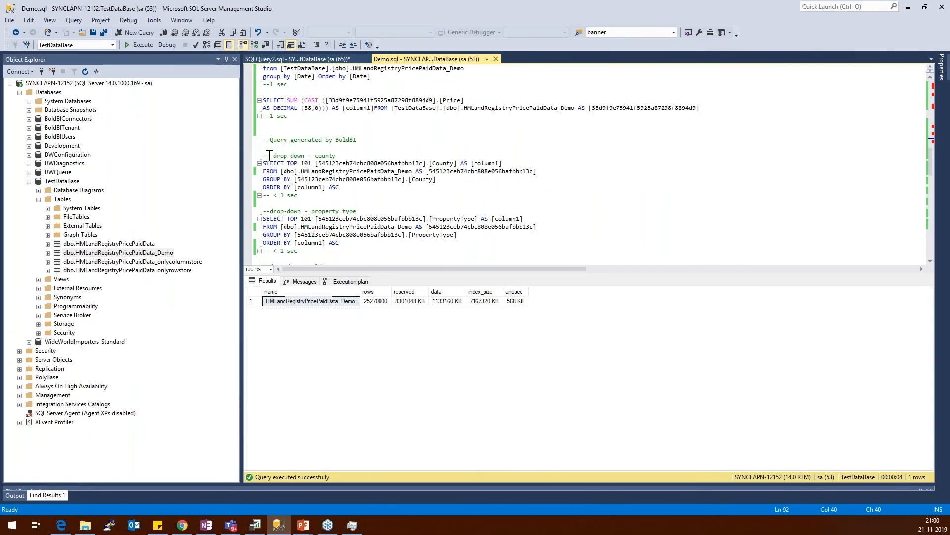
drag(263, 155, 351, 187)
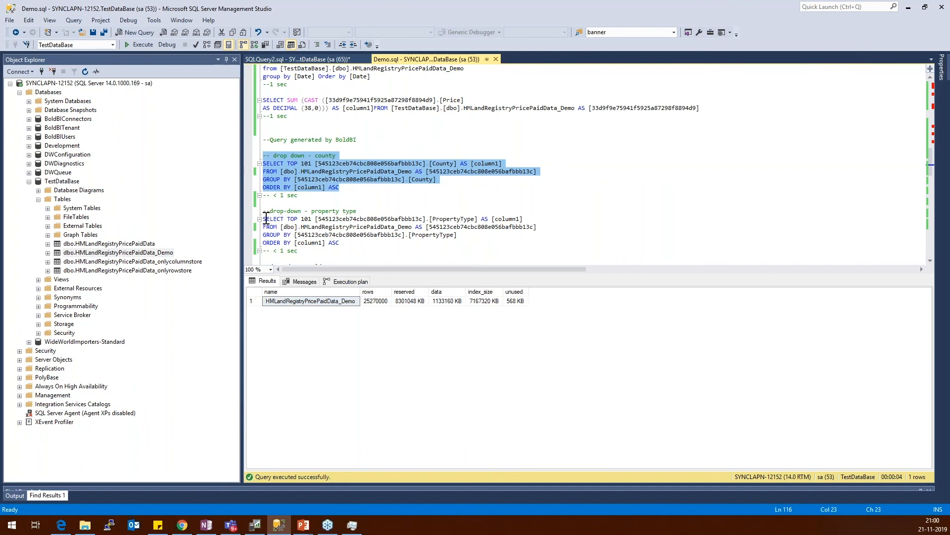
drag(263, 219, 340, 243)
scroll(339, 232, down, 2)
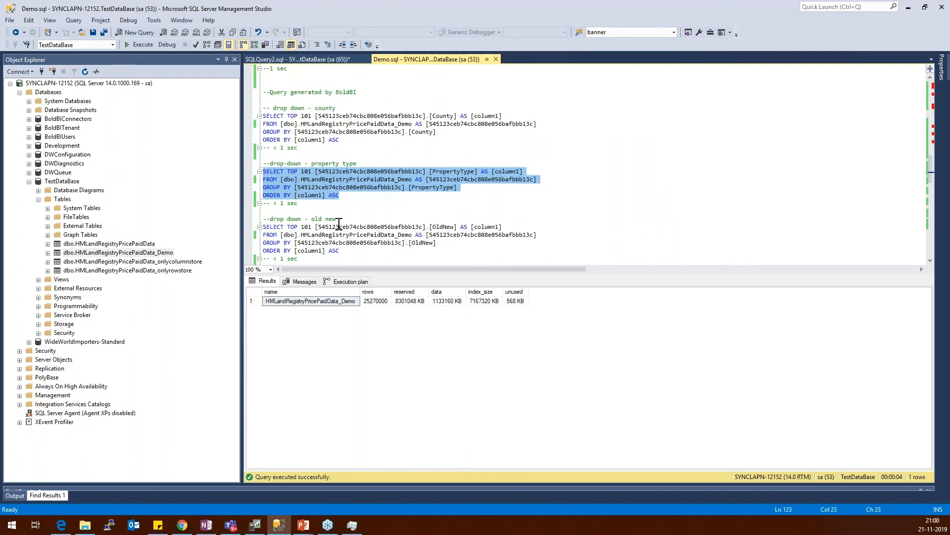
drag(262, 227, 339, 250)
scroll(321, 229, down, 1)
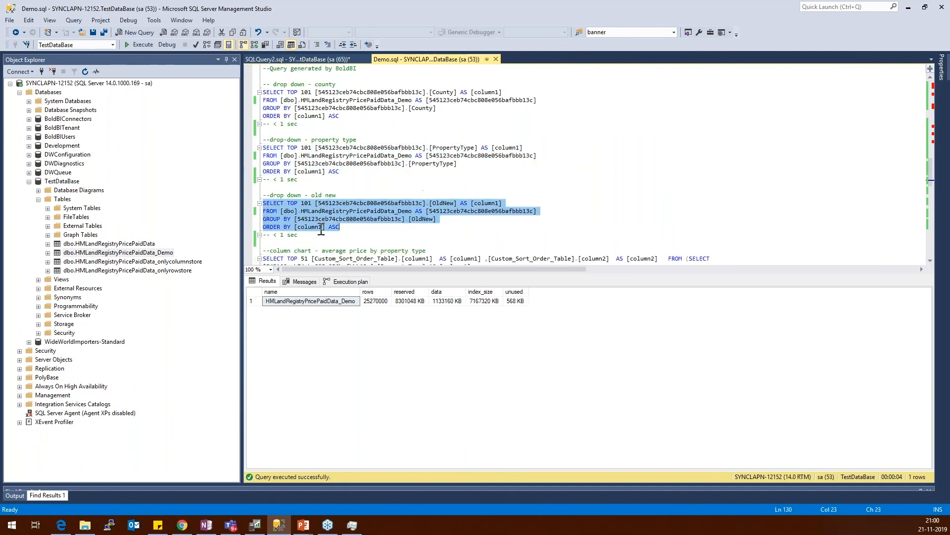
Review the generated queries for the average price column chart and the Details pivot grid.
scroll(321, 230, down, 2)
drag(263, 211, 520, 250)
scroll(326, 218, down, 3)
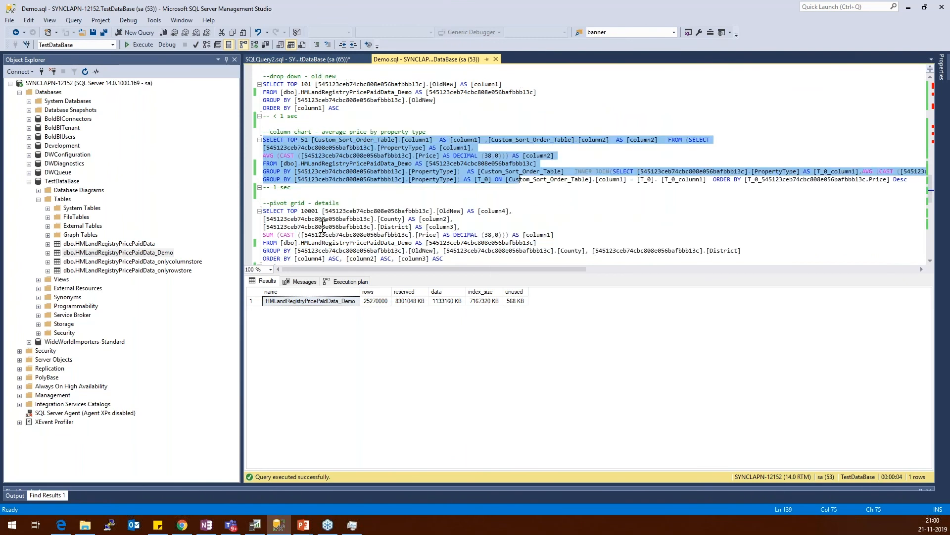
drag(263, 211, 444, 259)
scroll(384, 242, down, 1)
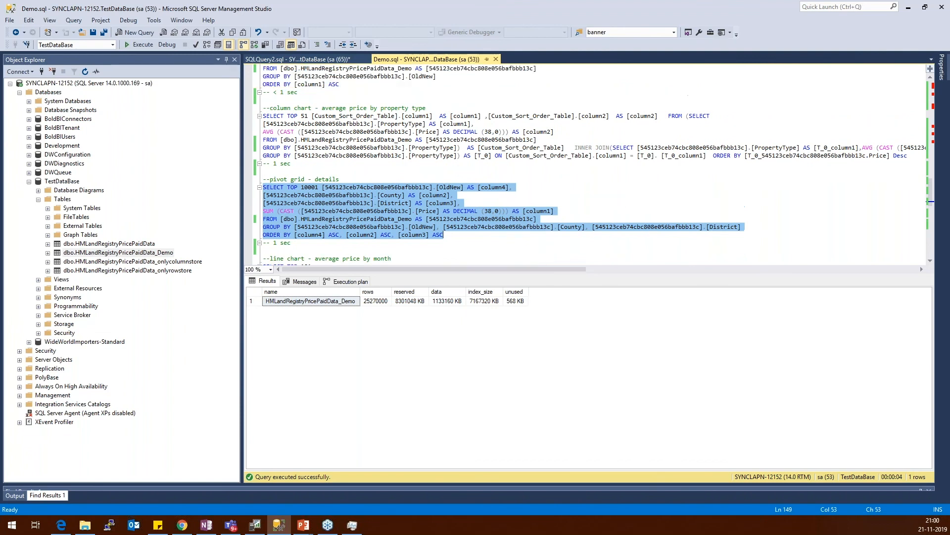
Execute only the county drop-down query generated by Bold BI.
scroll(351, 207, up, 6)
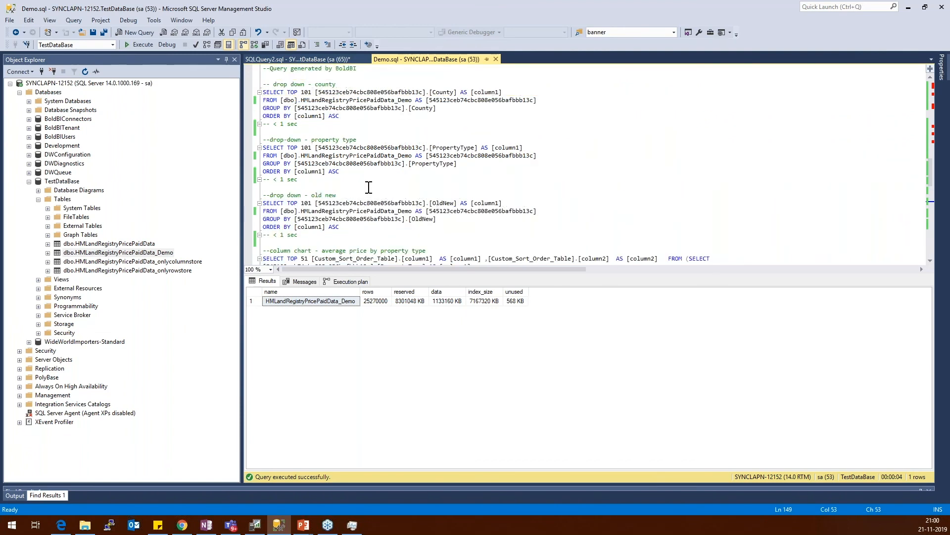
scroll(367, 188, up, 2)
drag(351, 165, 261, 138)
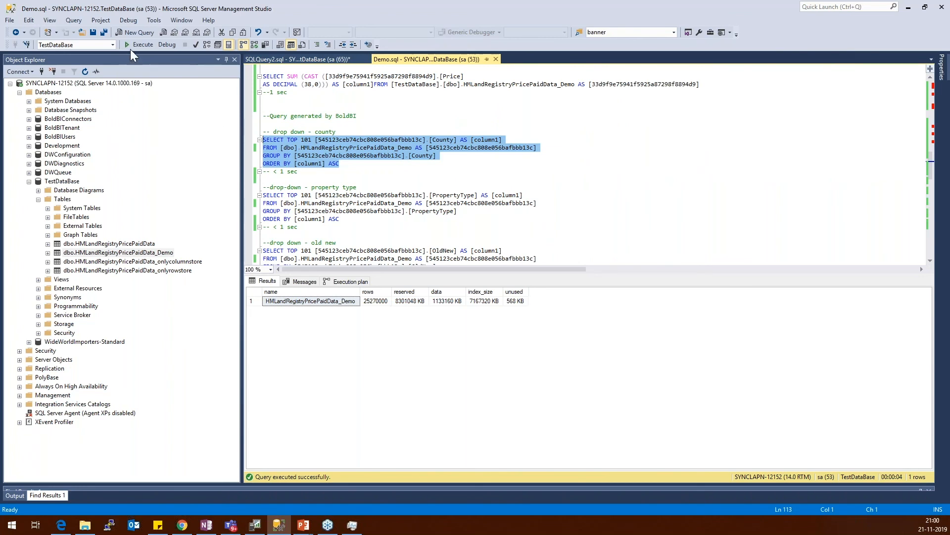
click(132, 46)
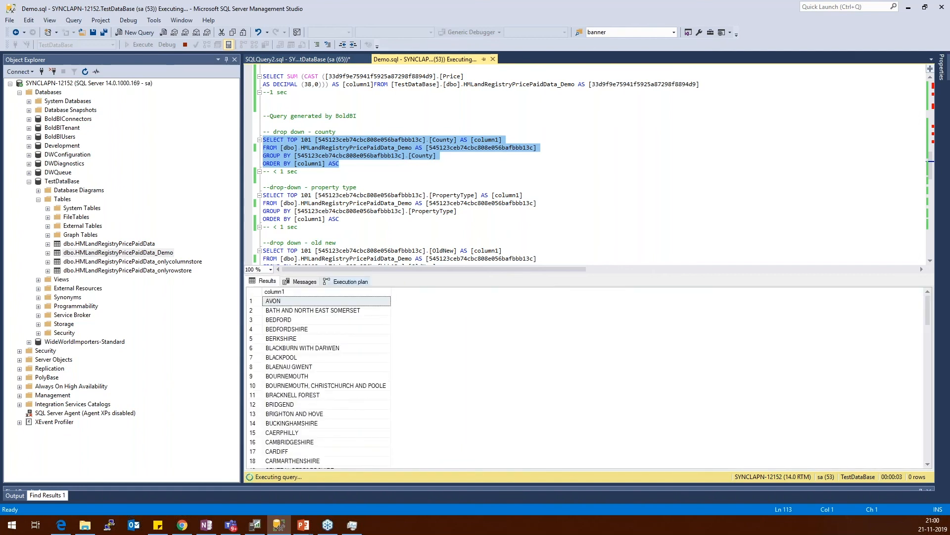
Execute only the property type drop-down query generated by Bold BI in Demo.sql.
drag(340, 219, 263, 195)
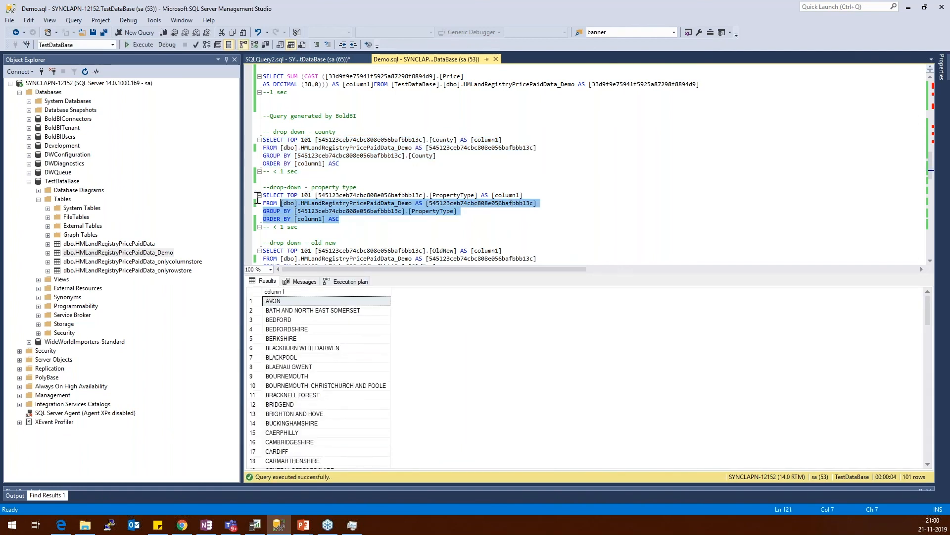
click(133, 44)
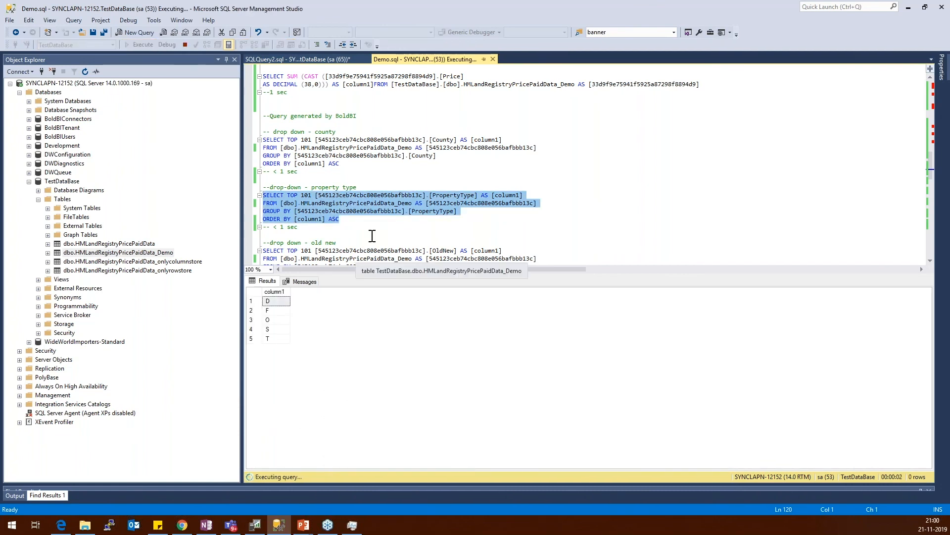
click(339, 251)
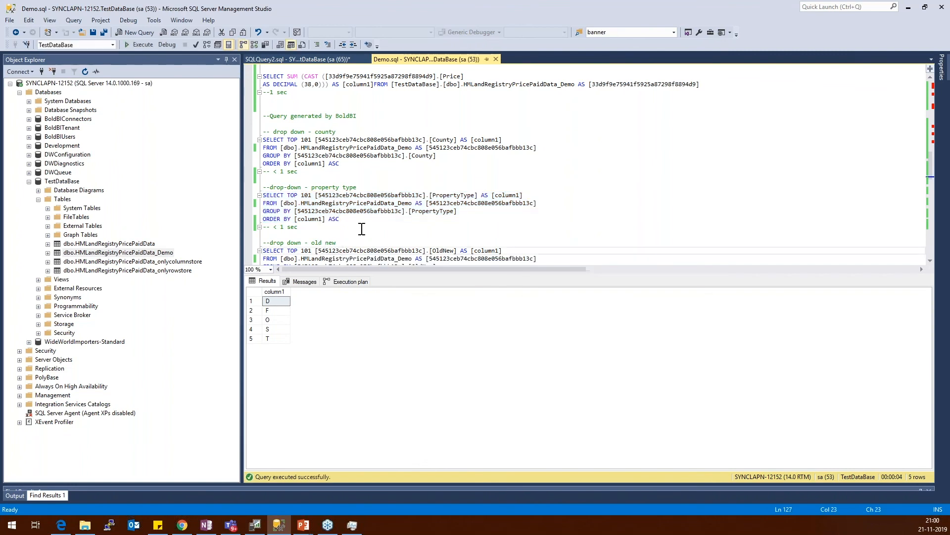
Execute only the generated query for the Details pivot grid, which sums Price by OldNew, County and District.
scroll(367, 222, down, 4)
scroll(361, 223, down, 2)
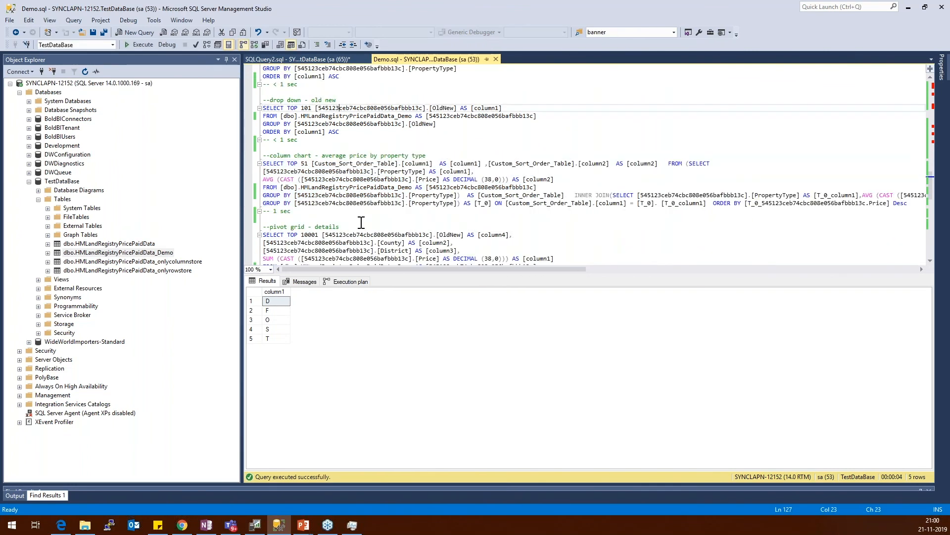
scroll(333, 210, down, 2)
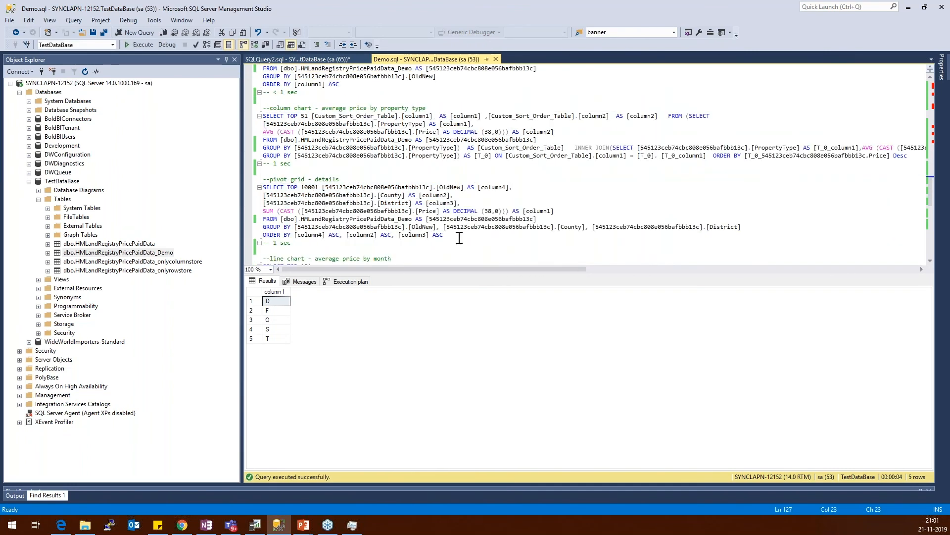
drag(454, 234, 264, 187)
click(132, 44)
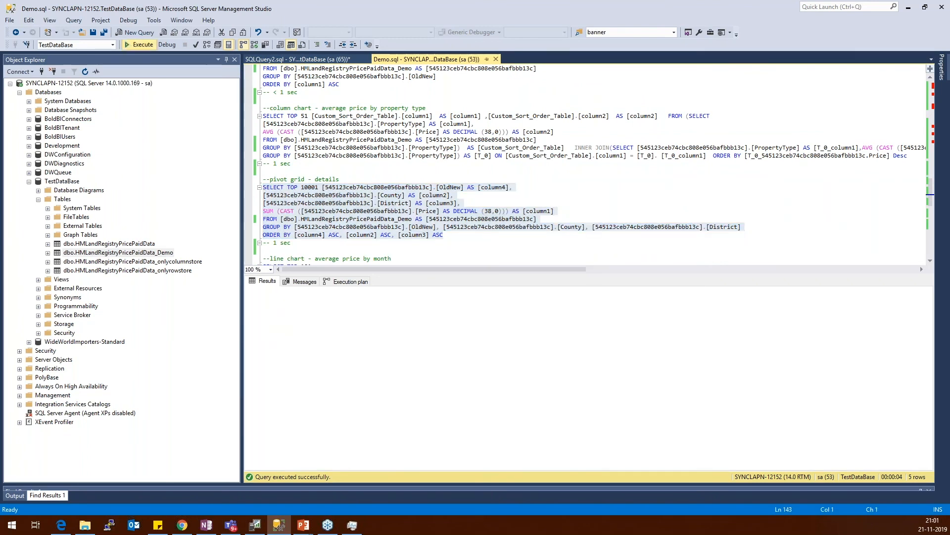
key(F5)
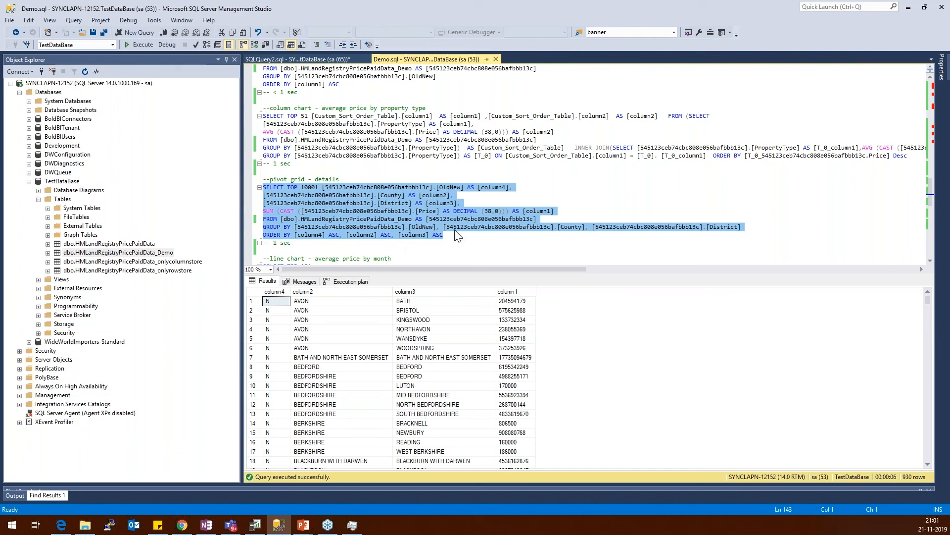
key(Right)
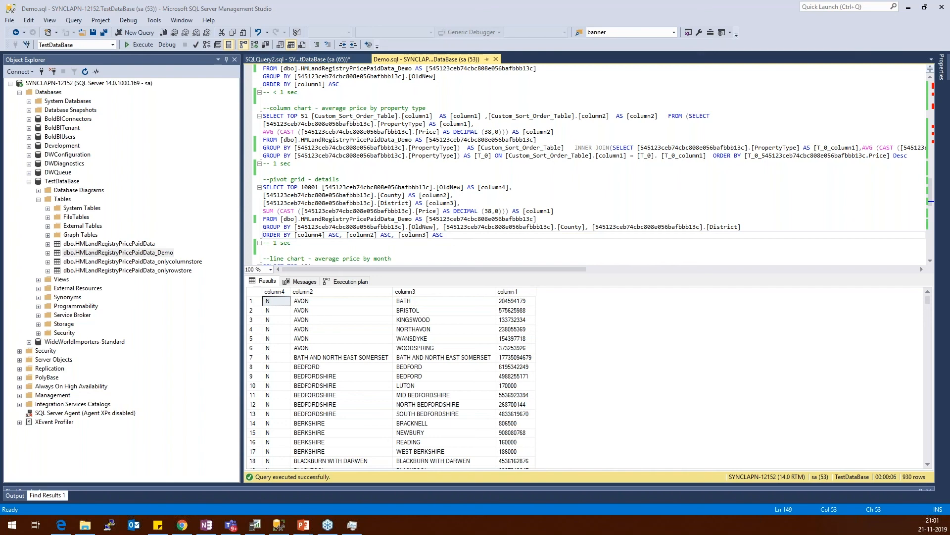
click(435, 246)
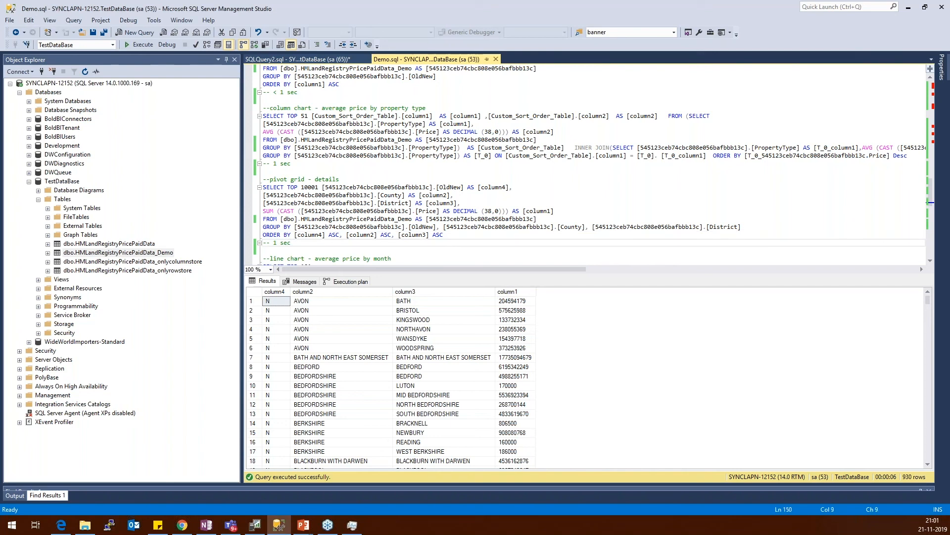
Switch to Chrome to check the Sample_demo dashboard and return to SQL Server Management Studio.
key(alt+Tab)
click(308, 8)
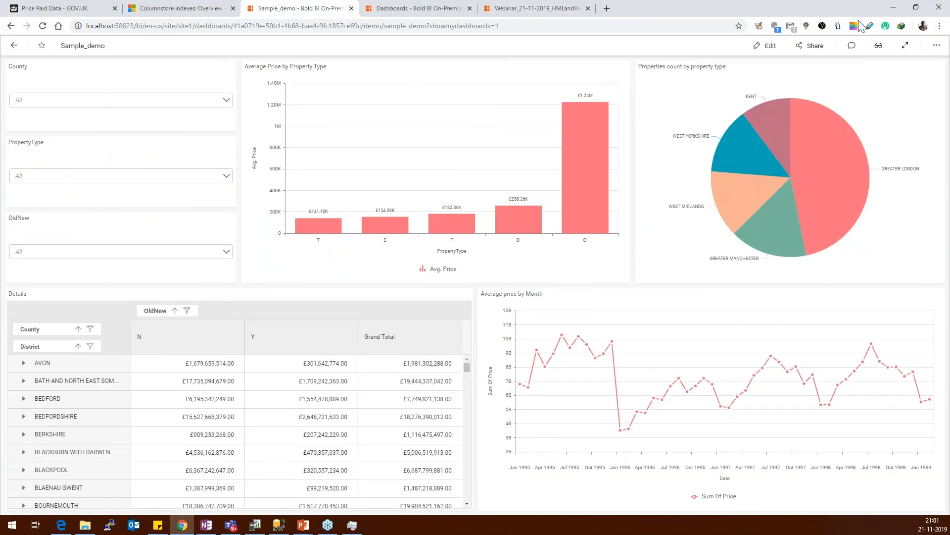
click(893, 8)
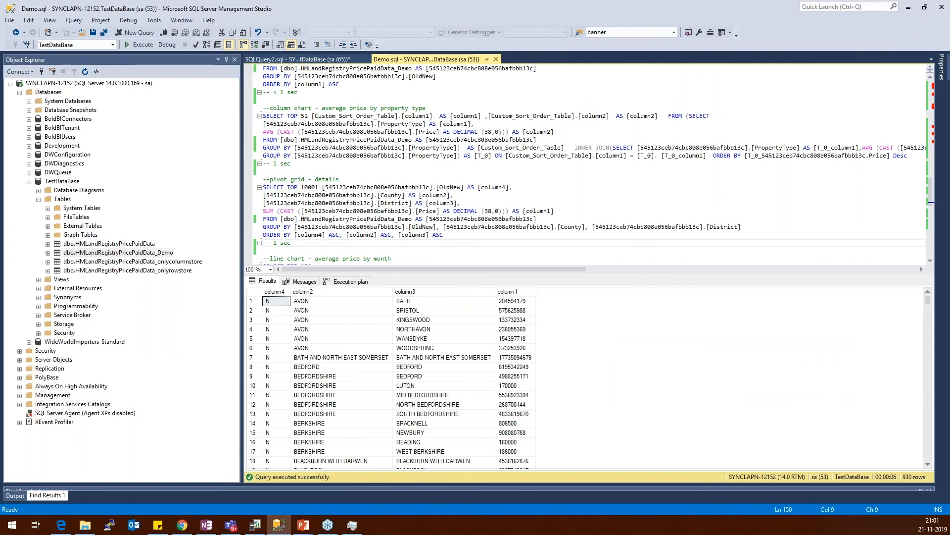